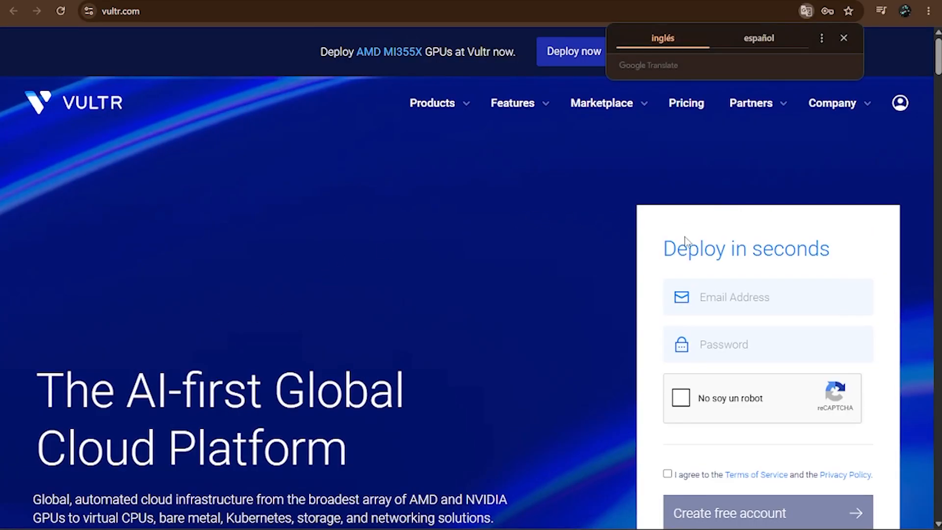
# Fill in the free-account sign-up form with the account e-mail address and password.
pyautogui.click(725, 296)
pyautogui.click(768, 333)
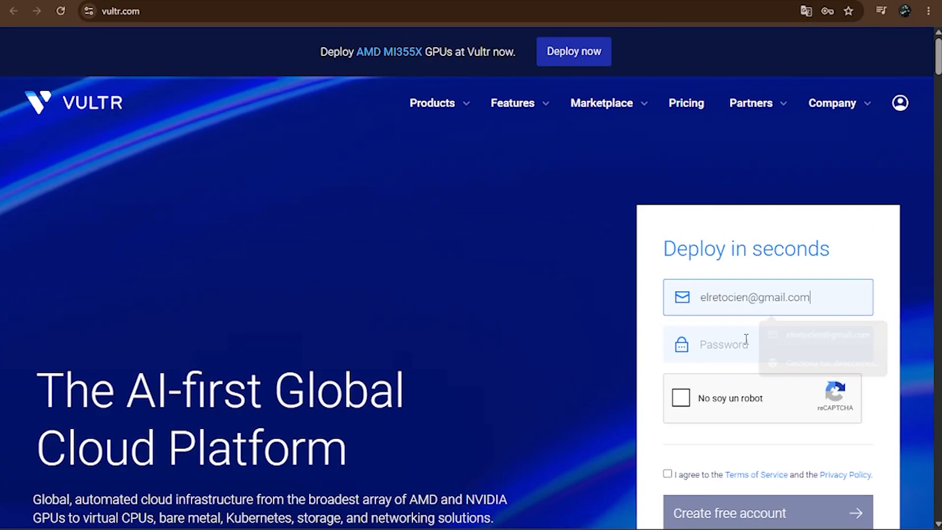
pyautogui.click(747, 339)
pyautogui.write('•••••••••••••')
# Submit the sign-up with the reCAPTCHA and terms accepted, and verify the e-mail from the Vultr welcome message in Gmail.
pyautogui.click(686, 399)
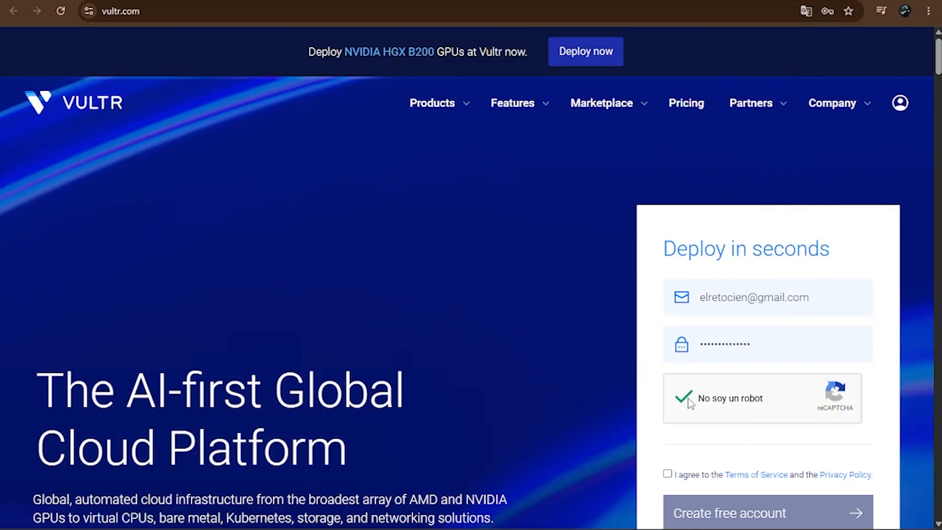
pyautogui.click(668, 475)
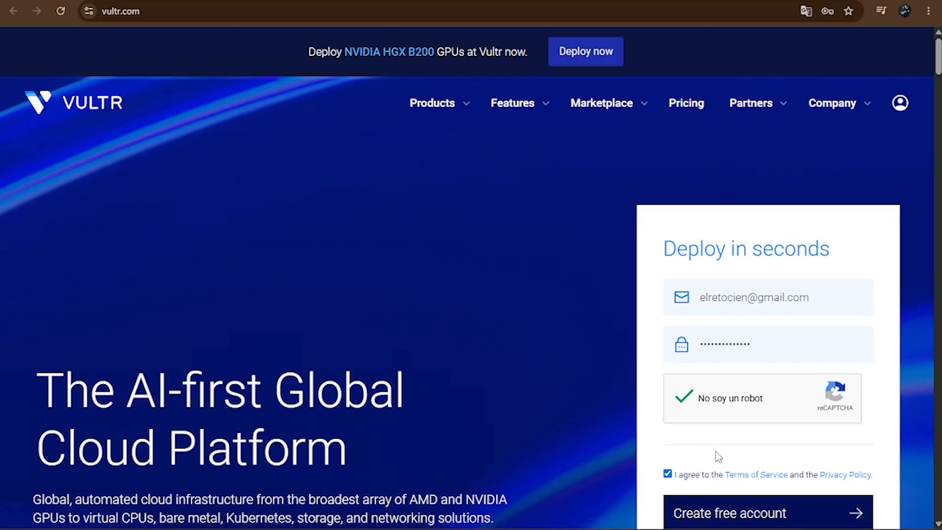
pyautogui.click(736, 512)
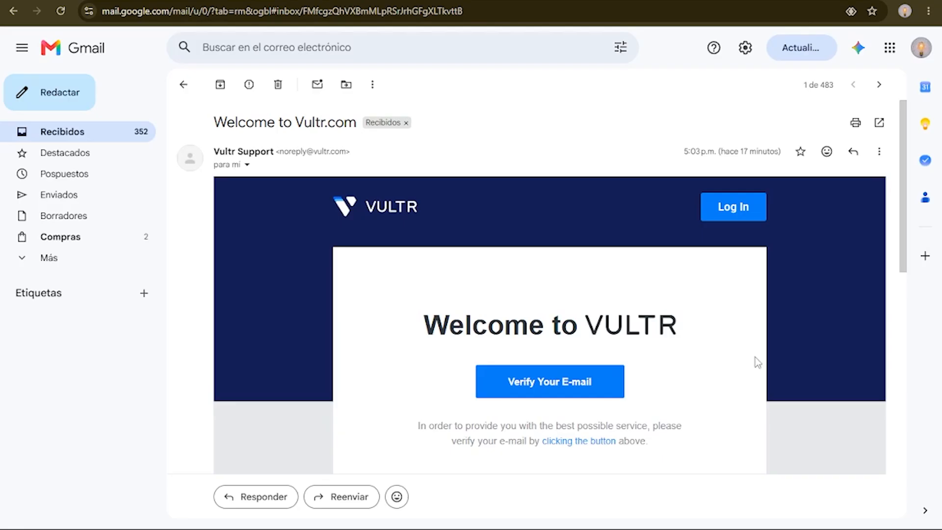
pyautogui.click(562, 383)
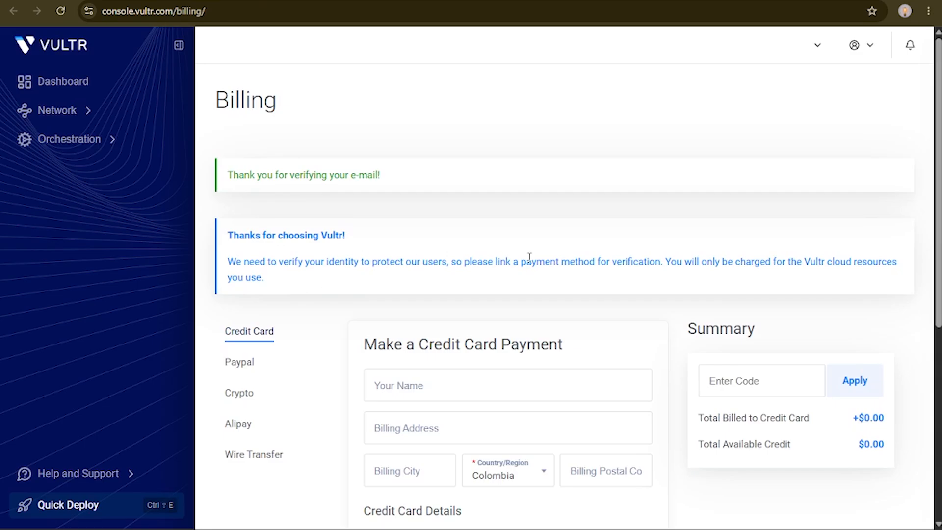
# Choose the $10 amount for the credit card payment and agree to the Terms of Service.
pyautogui.scroll(-4, 600, 234)
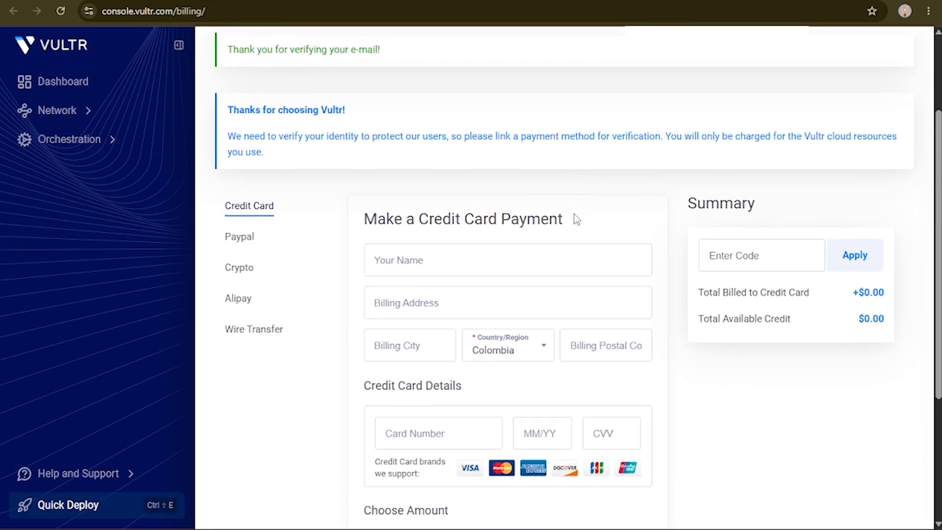
pyautogui.scroll(-1, 584, 177)
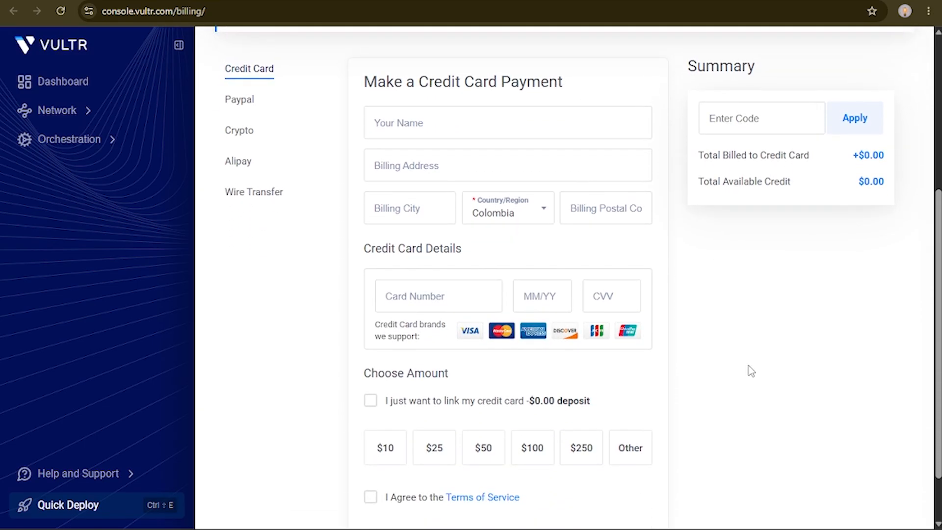
pyautogui.scroll(-1, 748, 368)
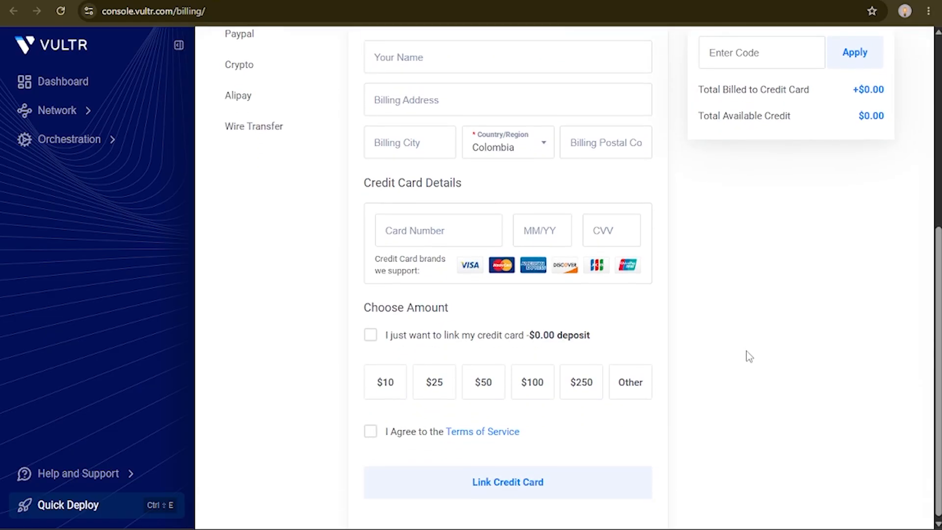
pyautogui.click(380, 393)
pyautogui.click(371, 432)
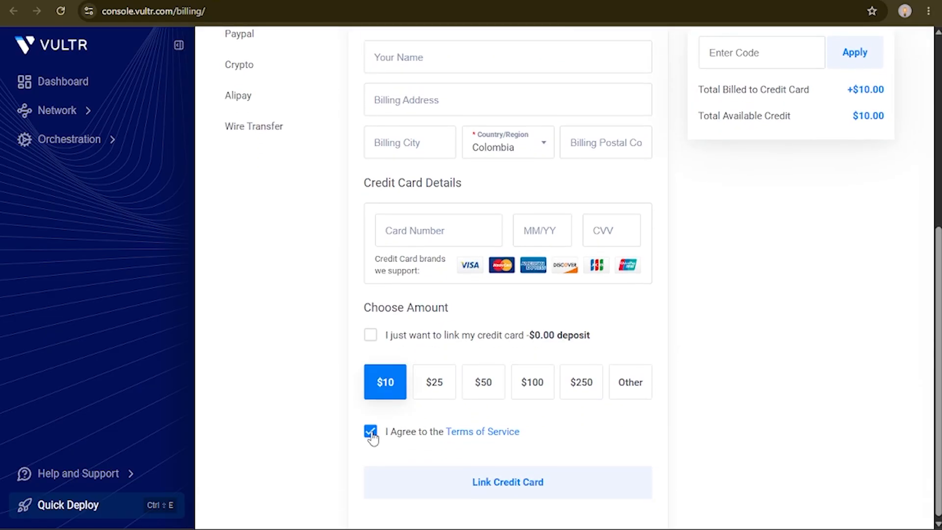
# Review the alternative payment methods on the billing page: PayPal, Crypto, Alipay and Wire Transfer.
pyautogui.scroll(1, 324, 304)
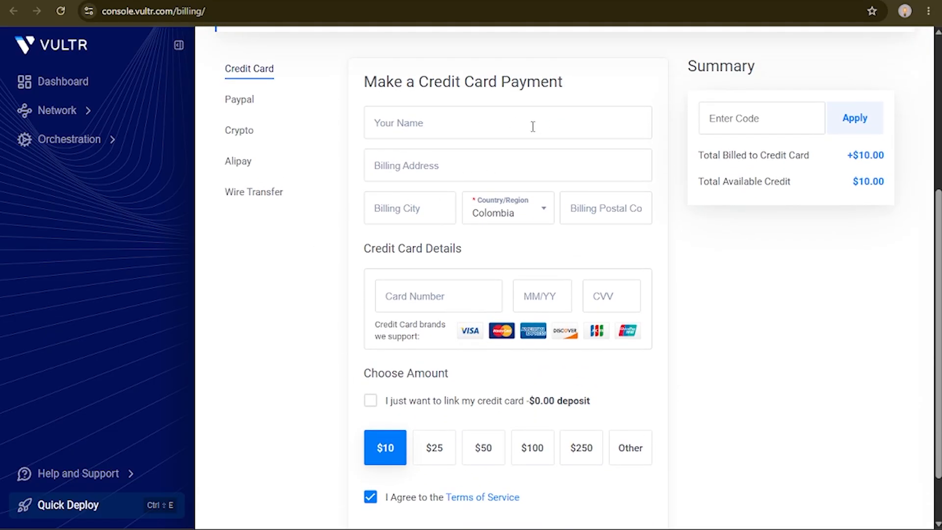
pyautogui.scroll(4, 330, 267)
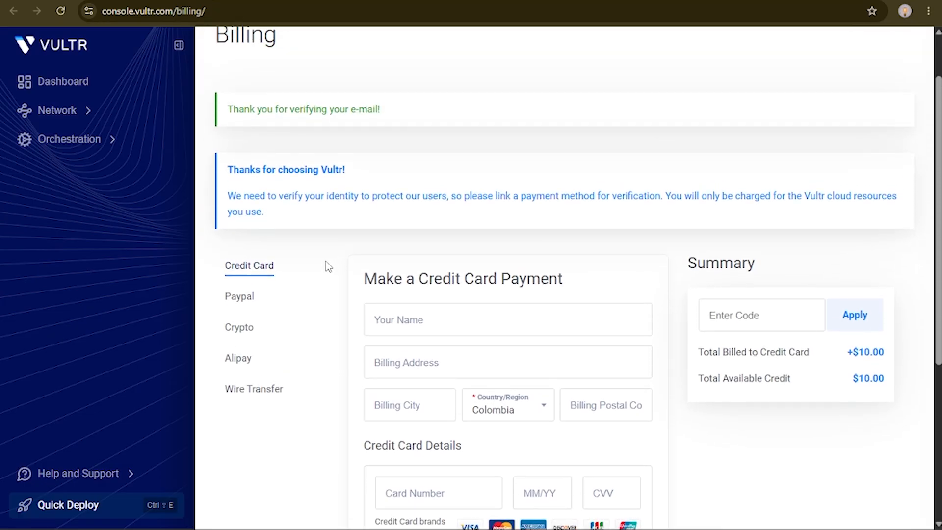
pyautogui.click(243, 301)
pyautogui.scroll(-2, 349, 302)
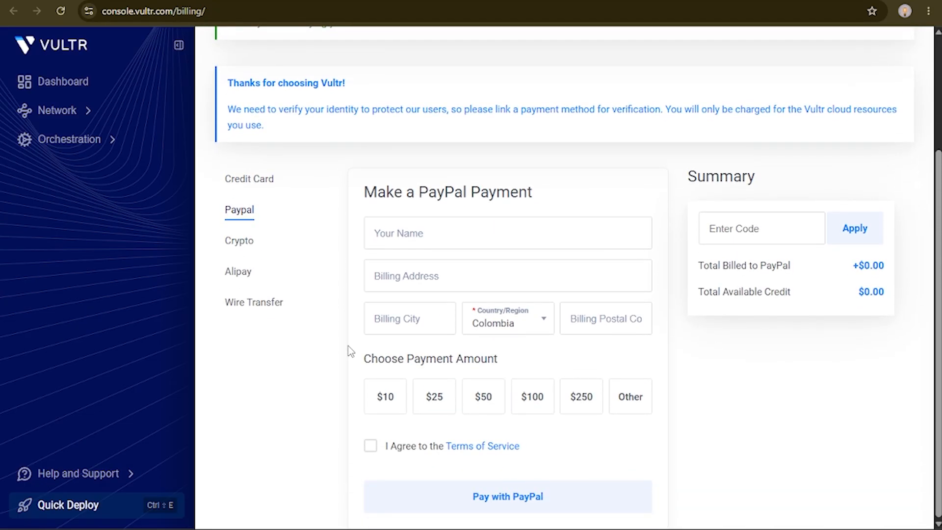
pyautogui.click(240, 242)
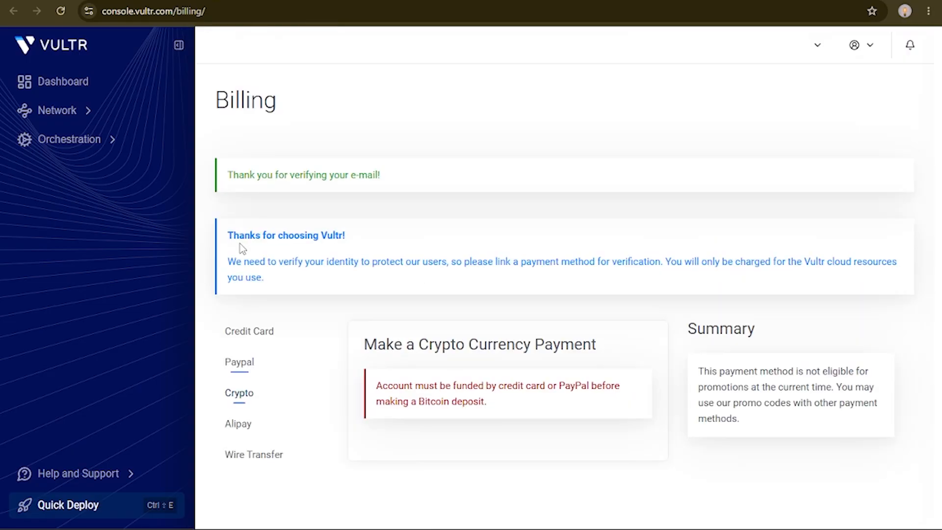
pyautogui.tripleClick(502, 409)
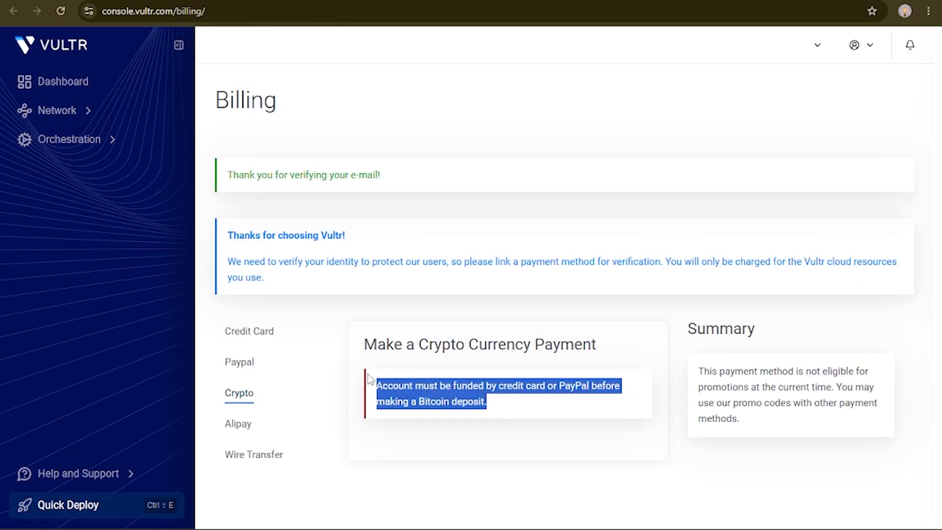
pyautogui.click(479, 439)
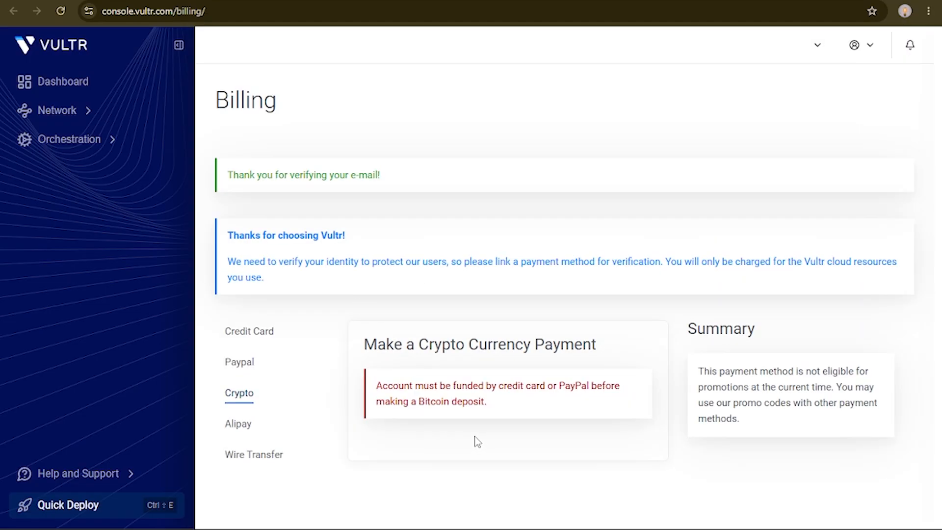
pyautogui.click(248, 425)
pyautogui.scroll(-3, 466, 370)
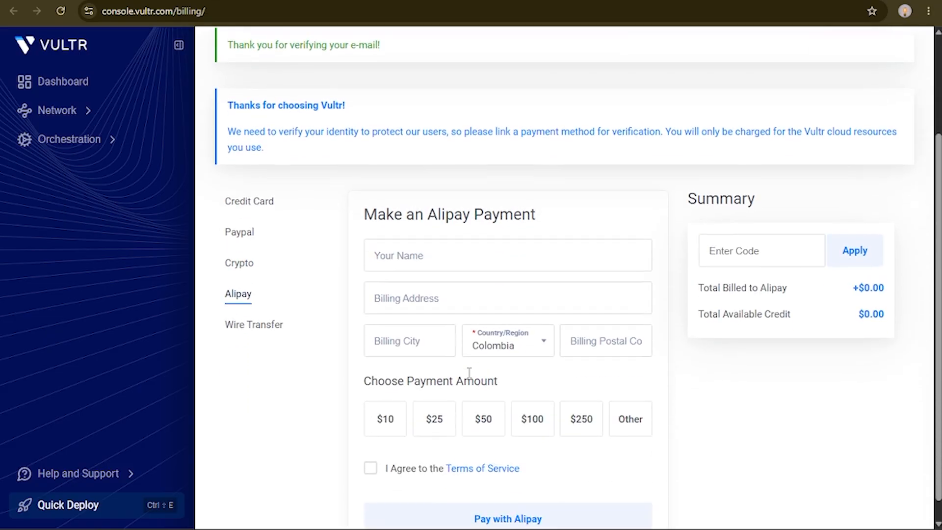
pyautogui.click(254, 302)
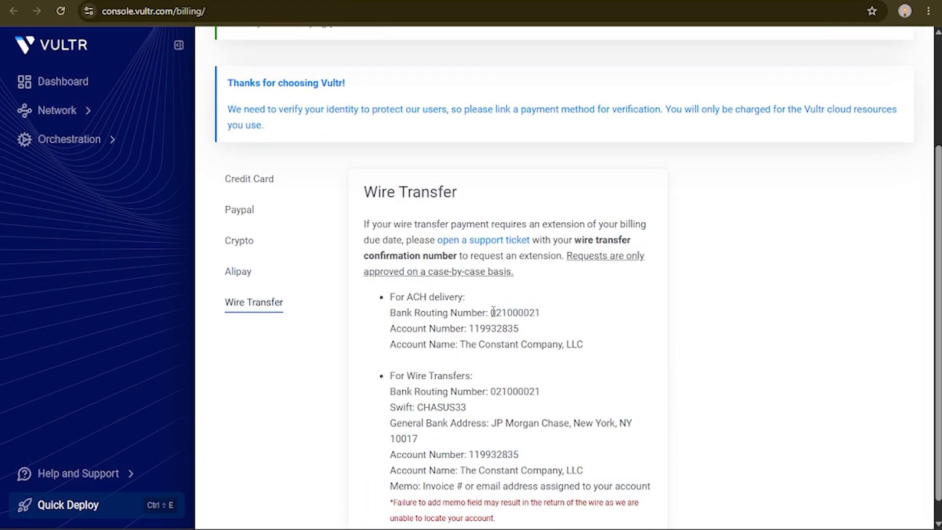
pyautogui.scroll(-1, 572, 321)
pyautogui.scroll(4, 572, 319)
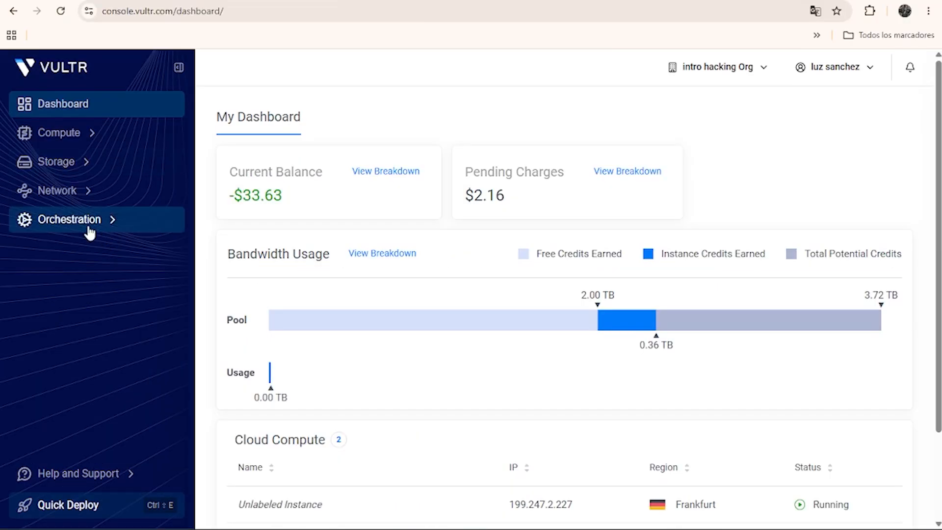
# Add a custom ISO by uploading Windows-Server-2022-Integrate-VirtIO.iso from its remote URL on 199.247.2.227, leaving the optional name empty.
pyautogui.click(90, 224)
pyautogui.click(57, 273)
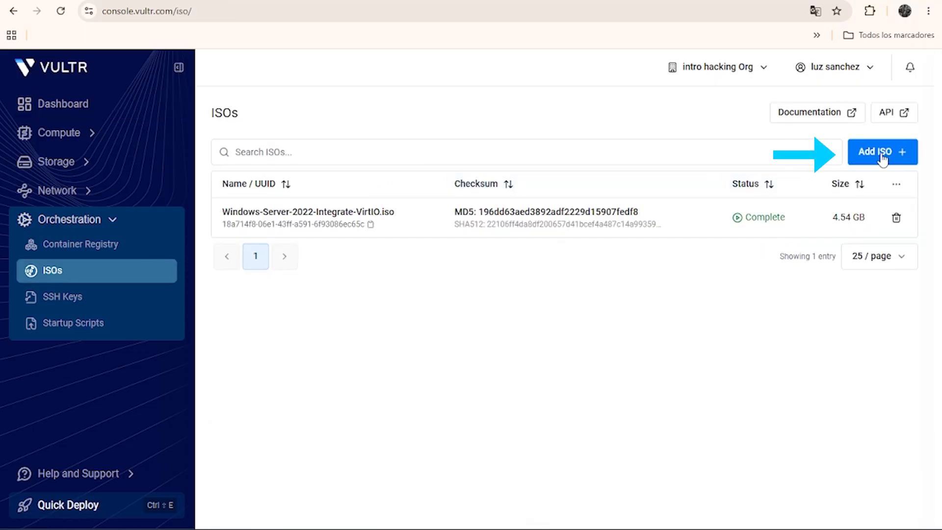
pyautogui.click(869, 153)
pyautogui.click(758, 126)
pyautogui.write('http://199.247.2.227/Windows-Server-2022-Integrate-VirtIO.iso')
pyautogui.click(757, 266)
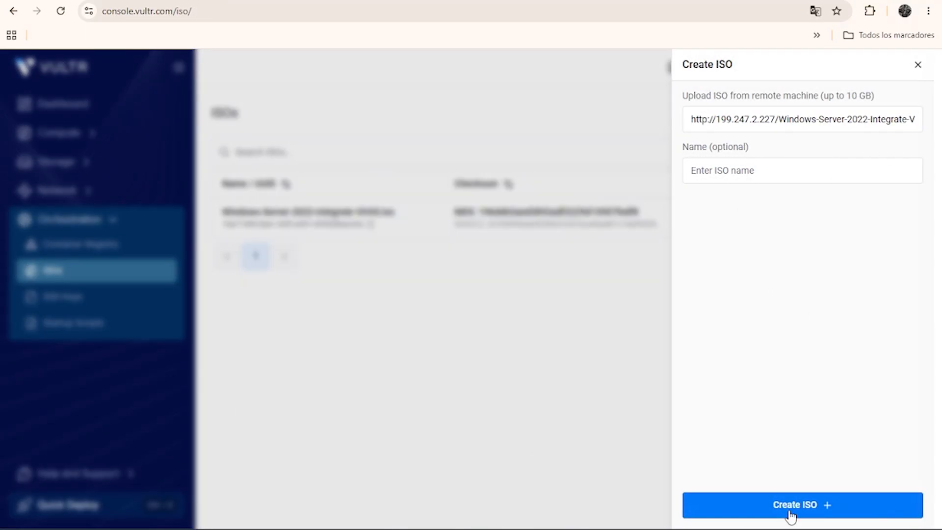
pyautogui.click(789, 511)
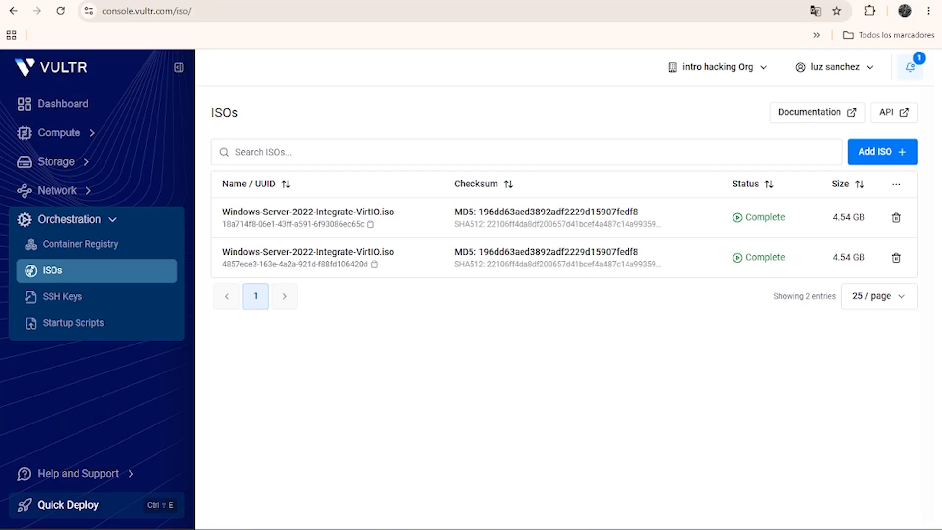
# Start creating a new compute instance and choose Shared CPU as the server type.
pyautogui.click(86, 133)
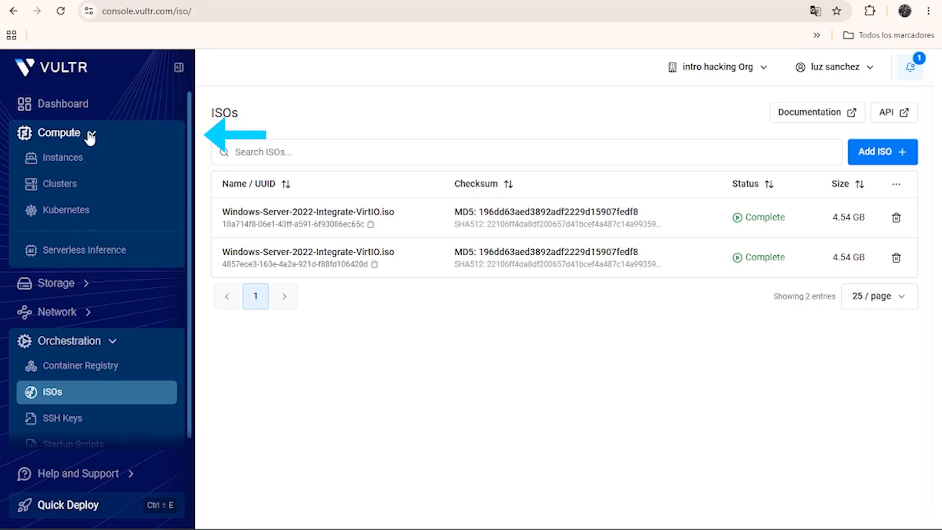
pyautogui.click(53, 162)
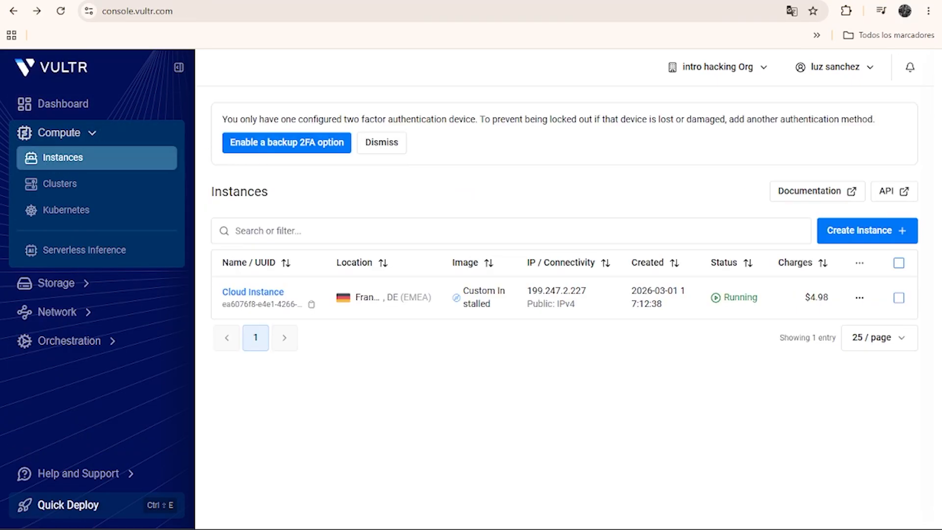
pyautogui.click(883, 236)
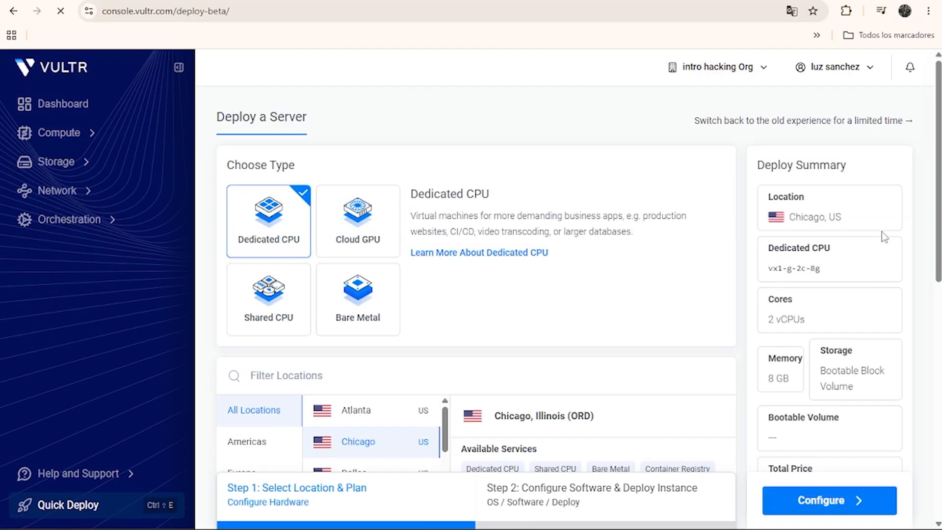
pyautogui.click(272, 316)
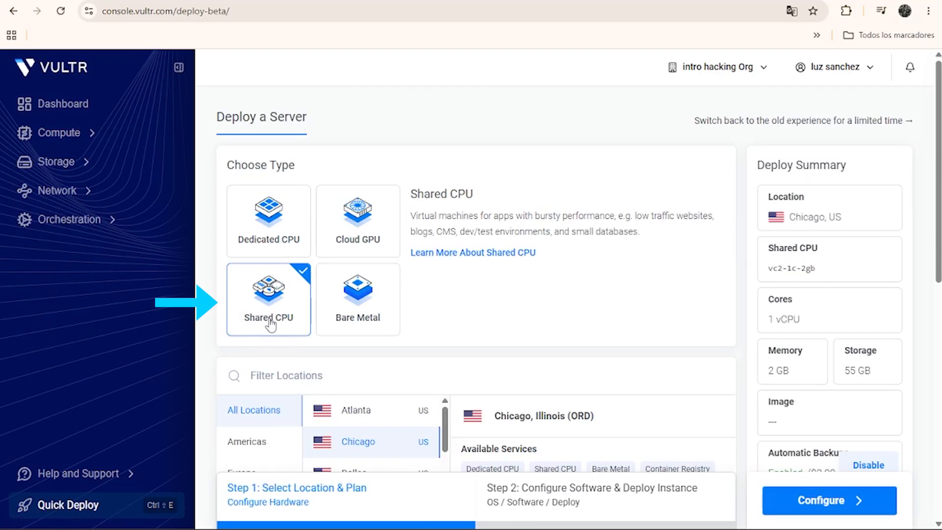
# Set the server location to London among the European locations.
pyautogui.scroll(-3, 282, 309)
pyautogui.click(250, 346)
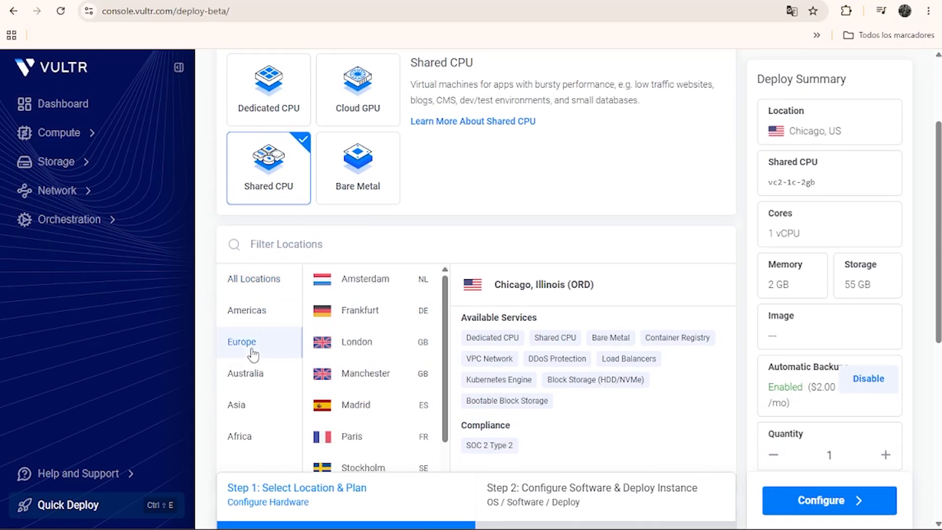
pyautogui.click(367, 344)
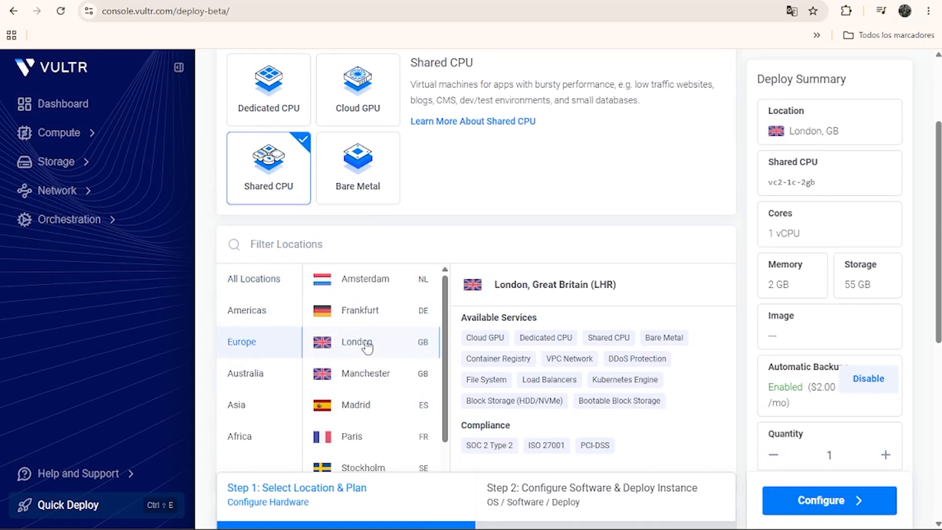
pyautogui.click(373, 316)
pyautogui.click(361, 344)
# Select the High Frequency plan vhf-1c-1gb with 1 vCPU, 1 GB memory and 32 GB NVMe storage.
pyautogui.scroll(-5, 564, 260)
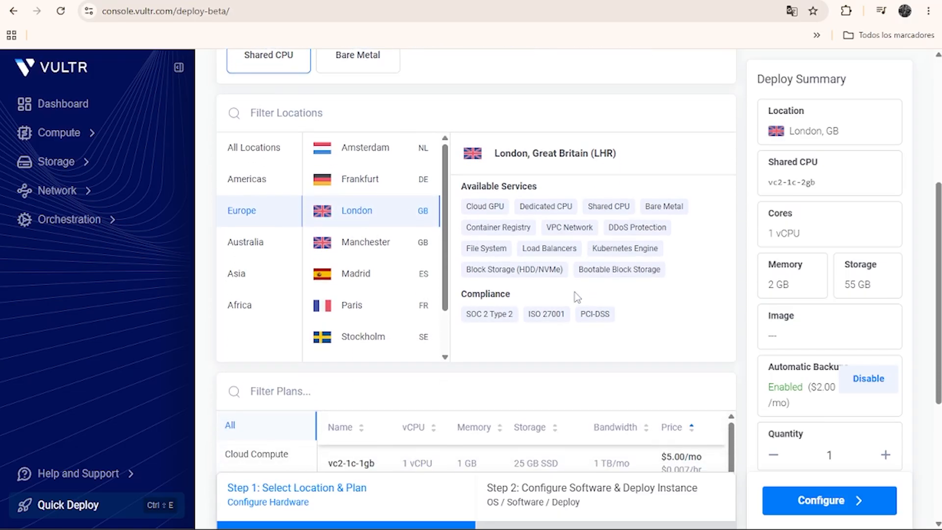
pyautogui.scroll(-1, 567, 259)
pyautogui.click(279, 291)
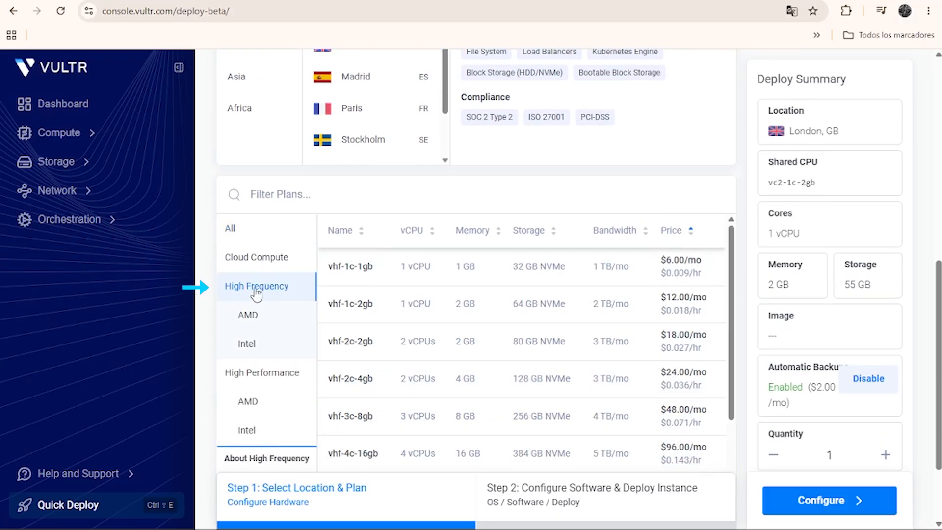
pyautogui.click(499, 271)
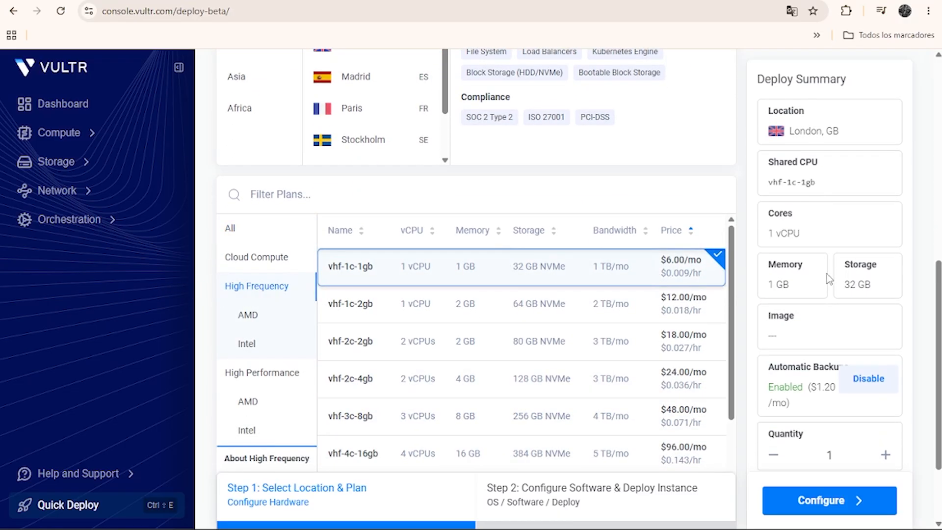
# Disable automatic backups for the new server, acknowledging the risks.
pyautogui.scroll(-2, 857, 258)
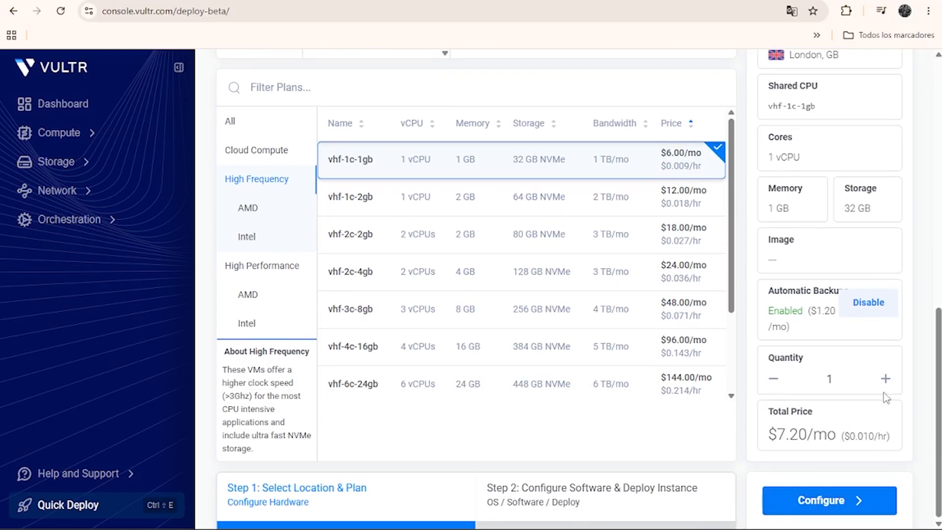
pyautogui.click(879, 303)
pyautogui.click(304, 355)
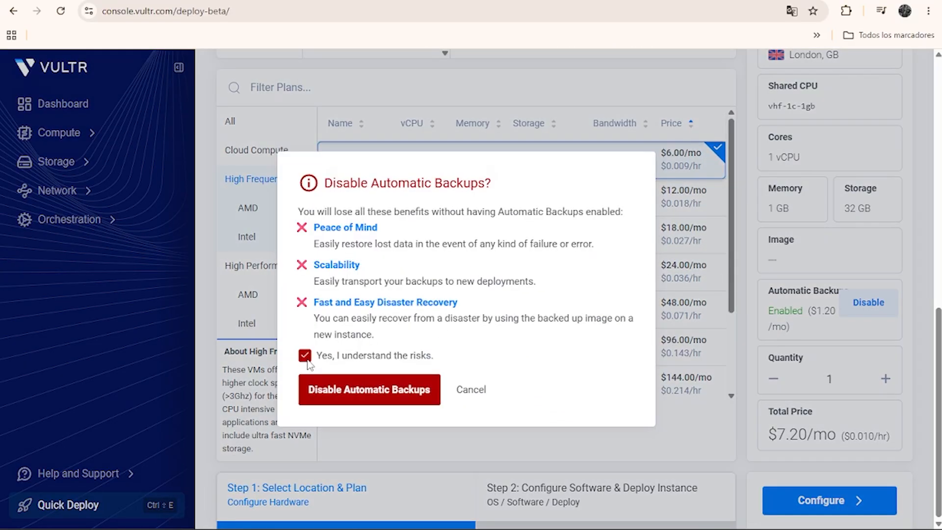
pyautogui.click(343, 392)
# Proceed to the software configuration and select the custom ISO Windows-Server-2022-Integrate-VirtIO.iso as the server image.
pyautogui.scroll(-3, 736, 343)
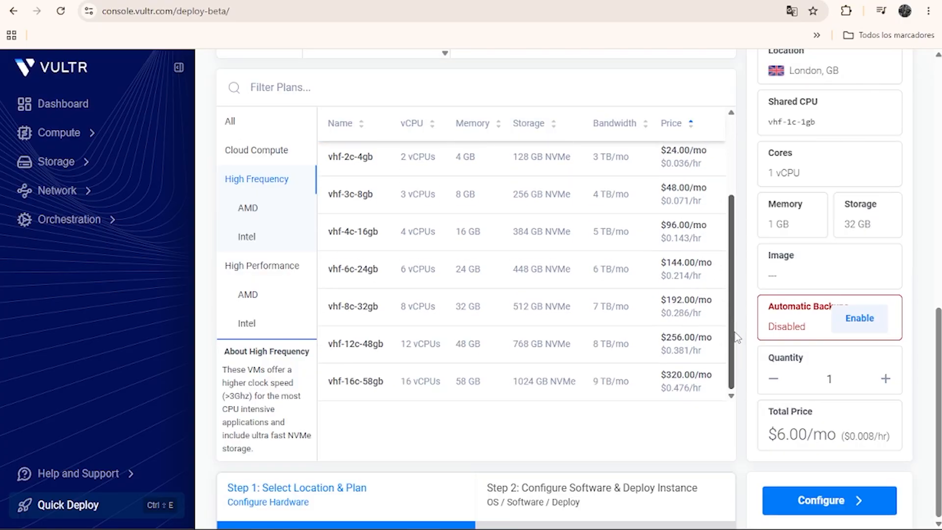
pyautogui.click(830, 500)
pyautogui.click(422, 256)
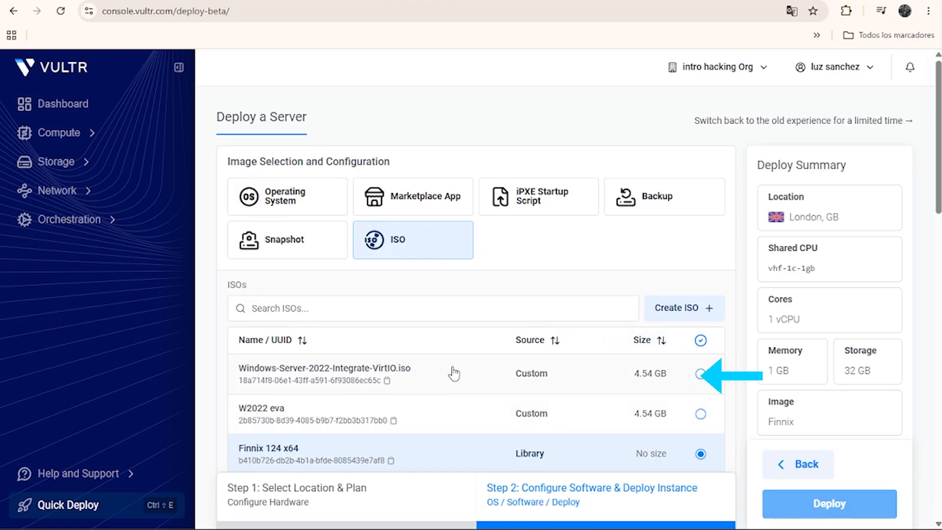
pyautogui.click(700, 375)
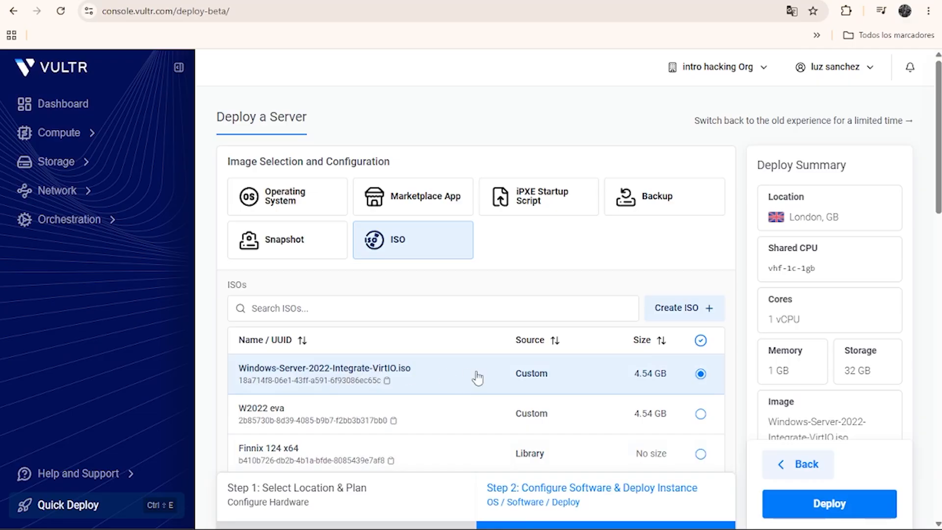
# Deploy the London server, leaving the SSH key, firewall, hostname and additional feature settings at their defaults.
pyautogui.scroll(-10, 911, 354)
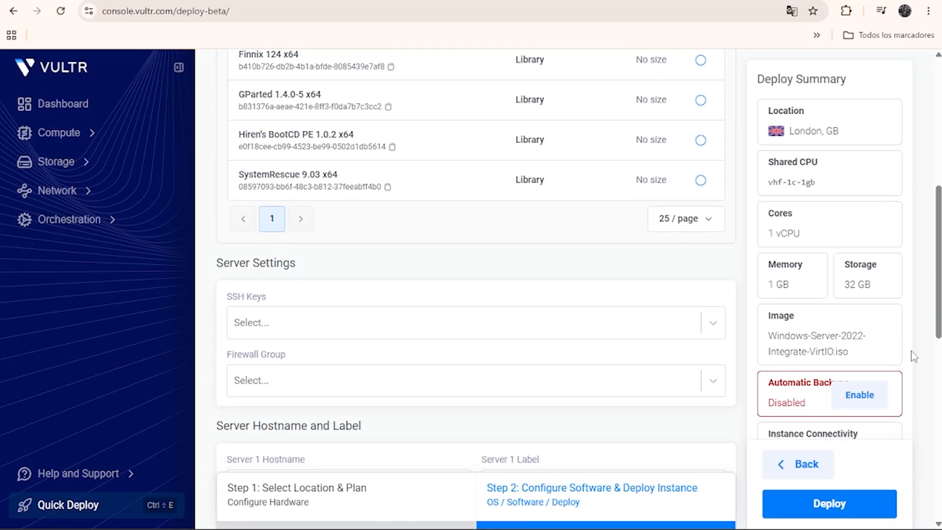
pyautogui.scroll(-3, 911, 353)
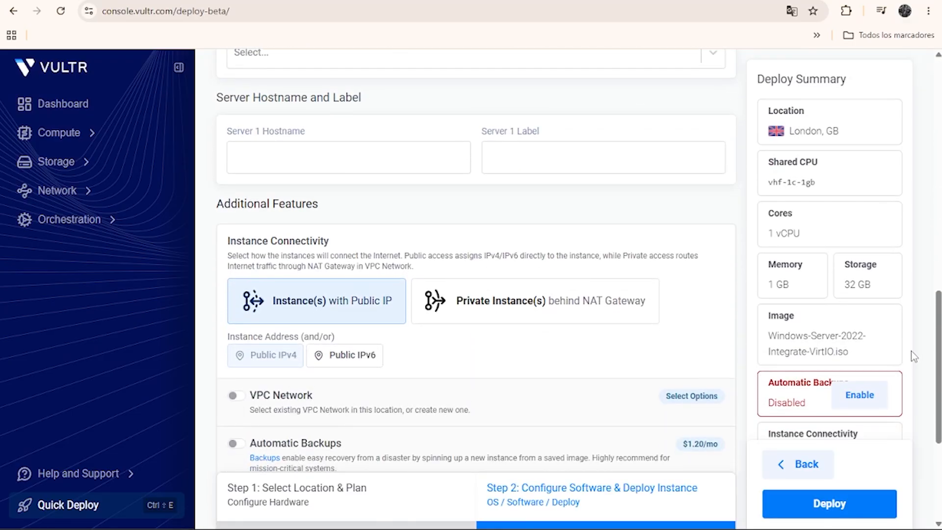
pyautogui.scroll(-5, 912, 368)
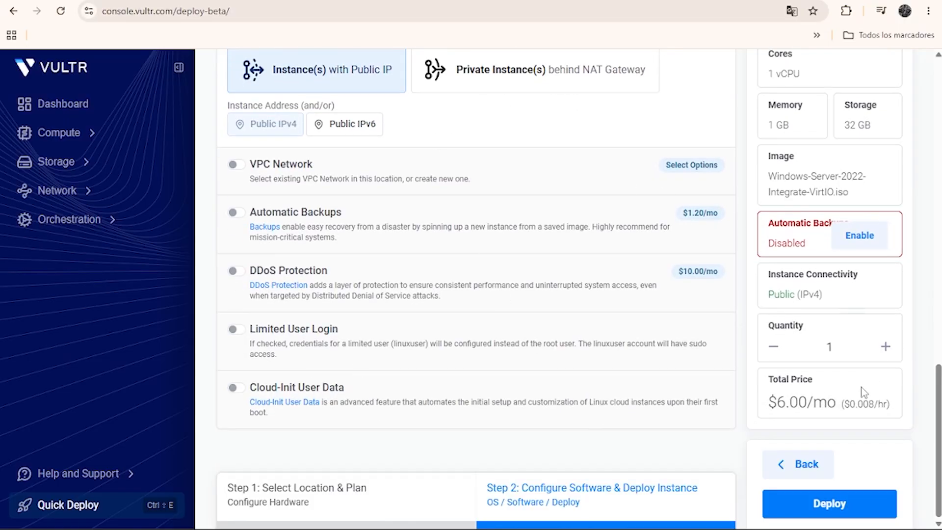
pyautogui.click(832, 505)
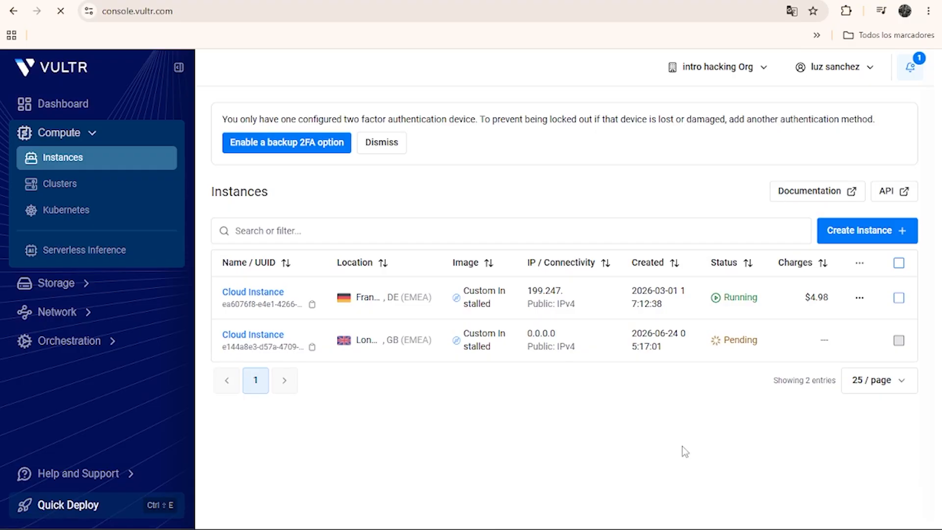
# Check the London instance's server details, return to the instance list and open that instance's console.
pyautogui.click(263, 335)
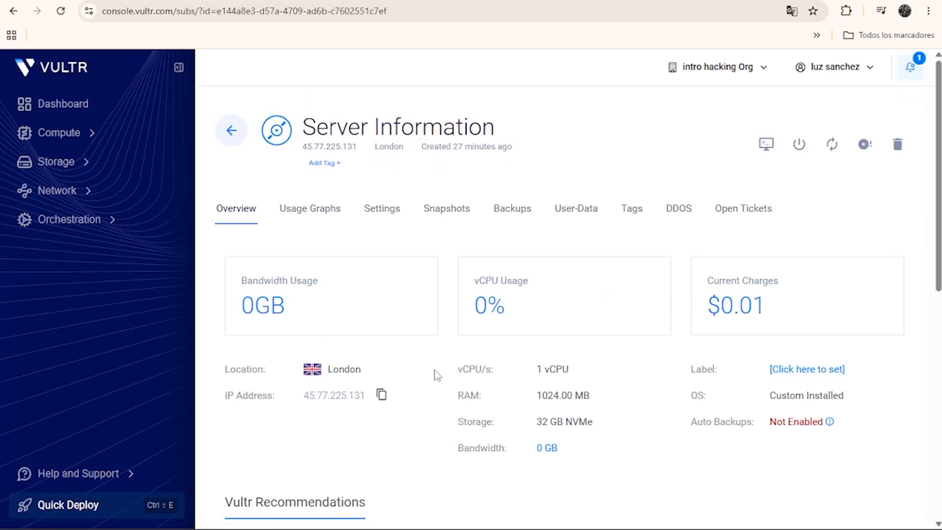
pyautogui.click(231, 131)
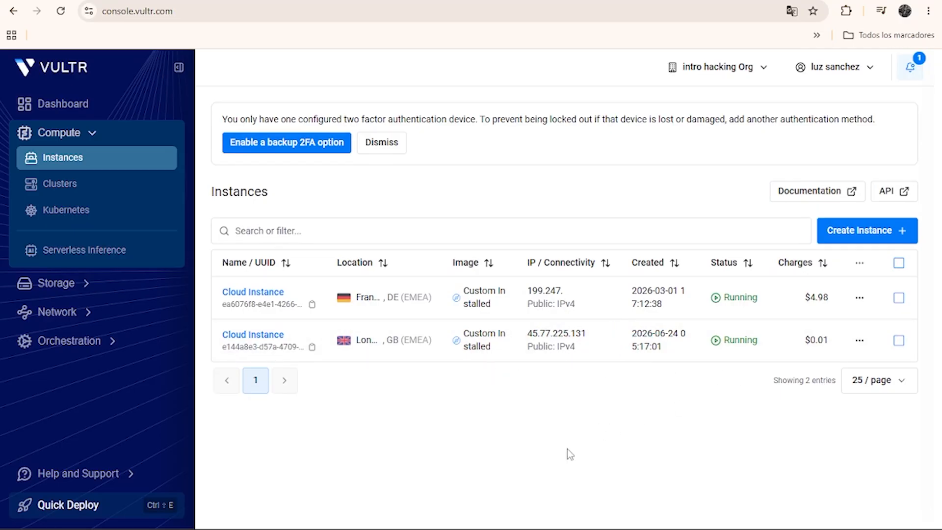
pyautogui.click(860, 341)
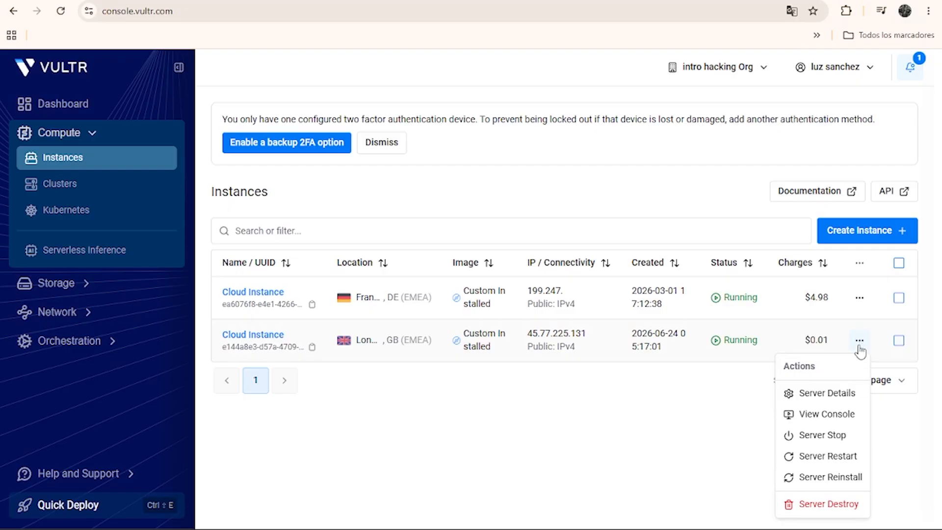
pyautogui.click(839, 420)
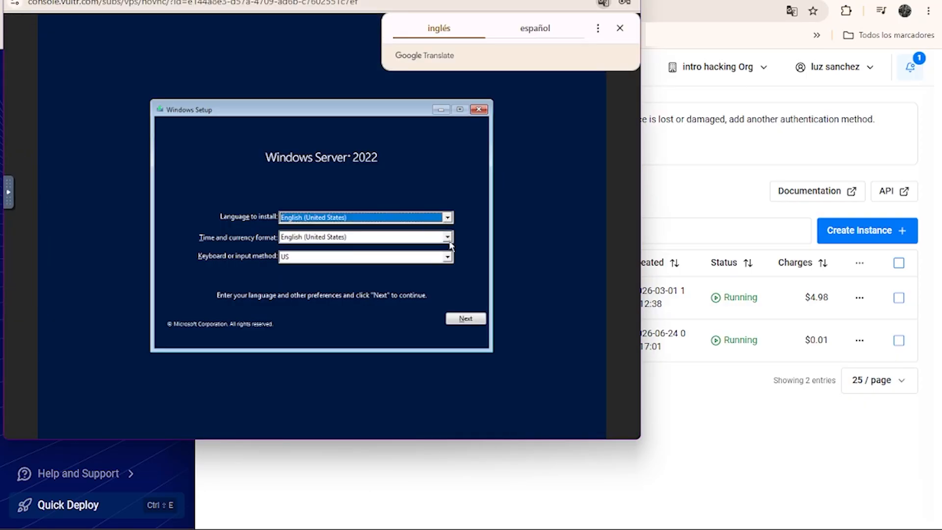
# Set the time and currency format to Spanish (Colombia) in Windows Setup and continue with the language preferences.
pyautogui.click(448, 239)
pyautogui.press('s')
pyautogui.click(447, 314)
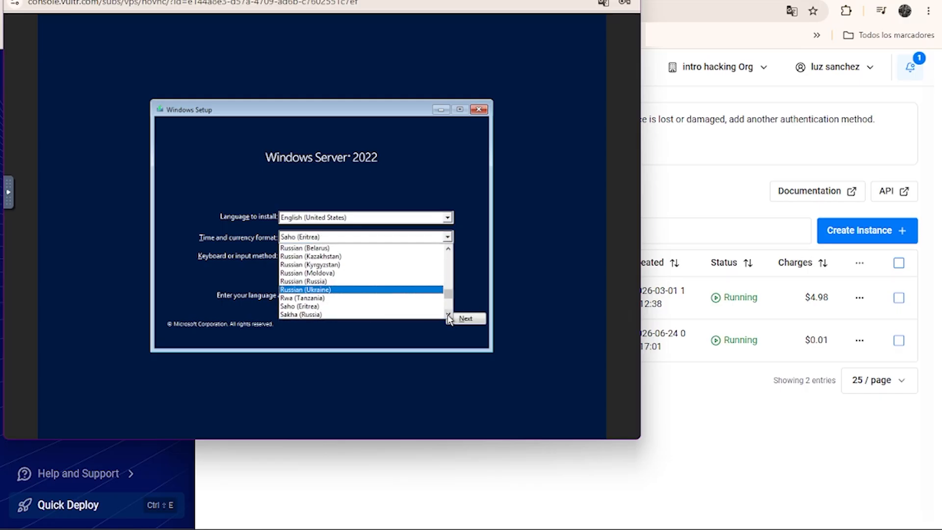
pyautogui.moveTo(448, 316); pyautogui.dragTo(448, 315)
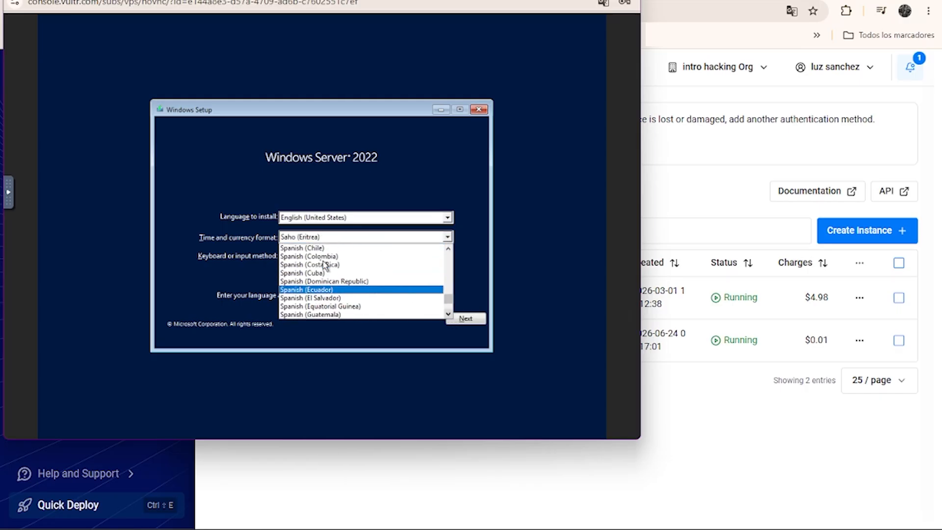
pyautogui.click(317, 259)
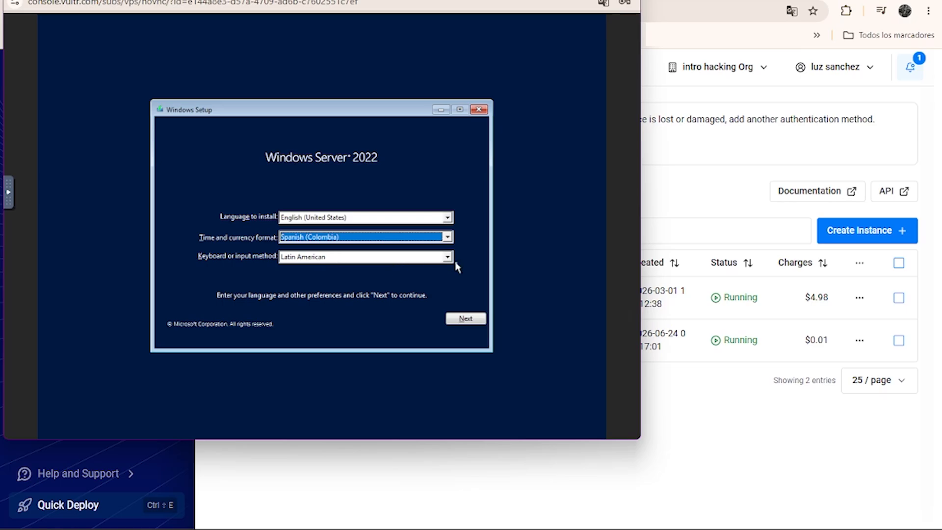
pyautogui.click(463, 318)
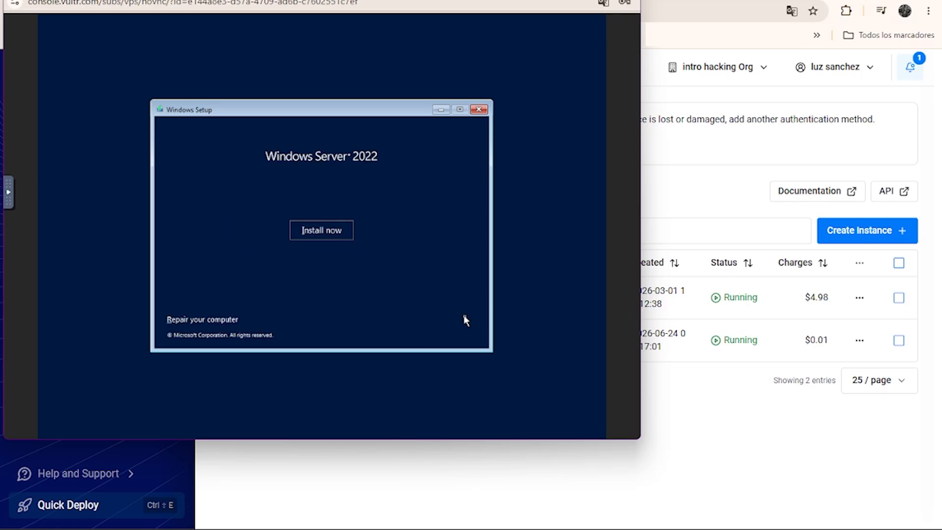
# Start the installation without a product key and choose Windows Server 2022 Standard (Desktop Experience) as the operating system.
pyautogui.click(330, 231)
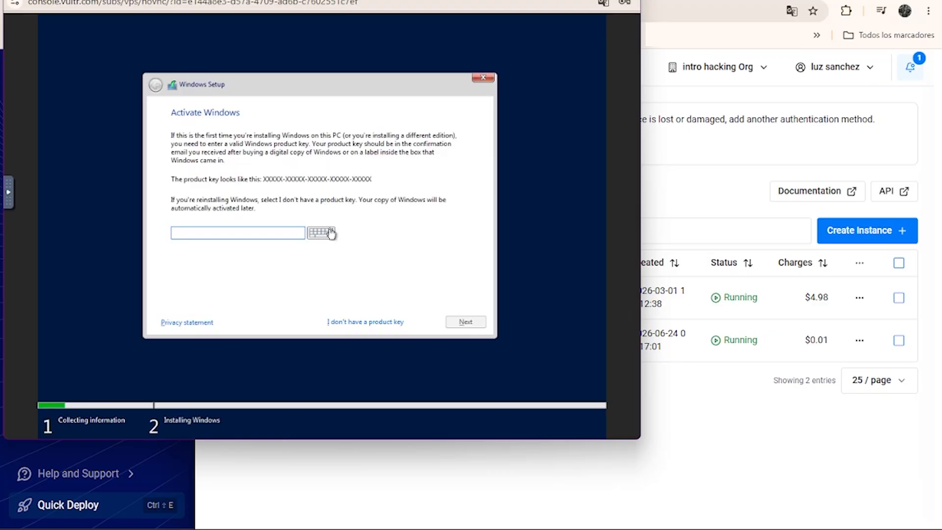
pyautogui.click(371, 322)
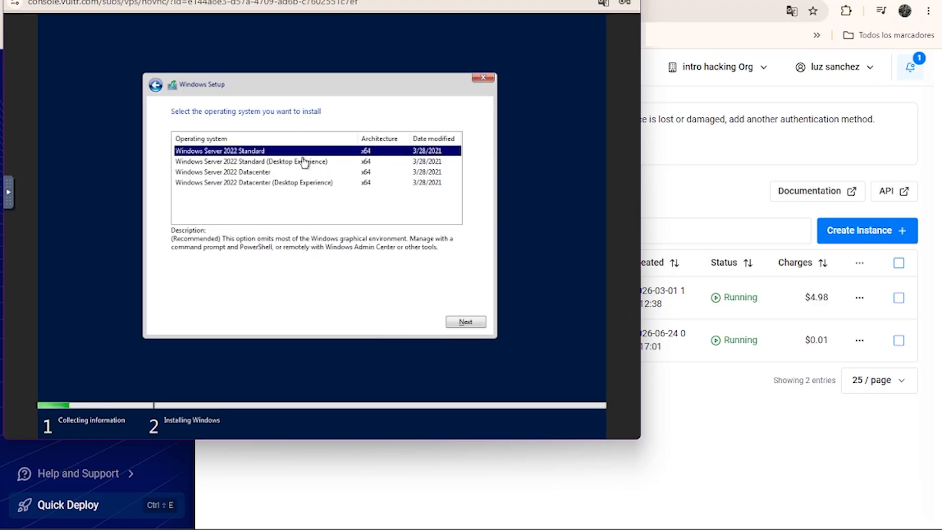
pyautogui.click(298, 163)
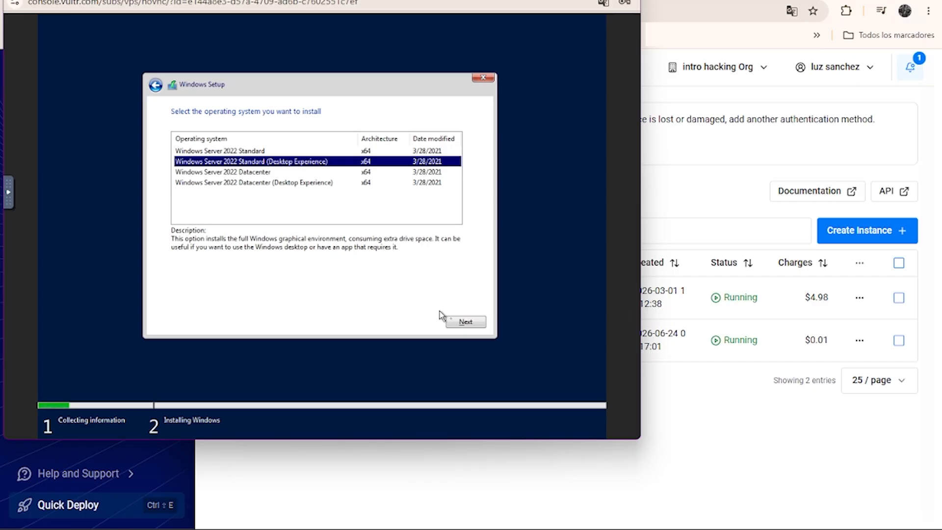
pyautogui.click(456, 322)
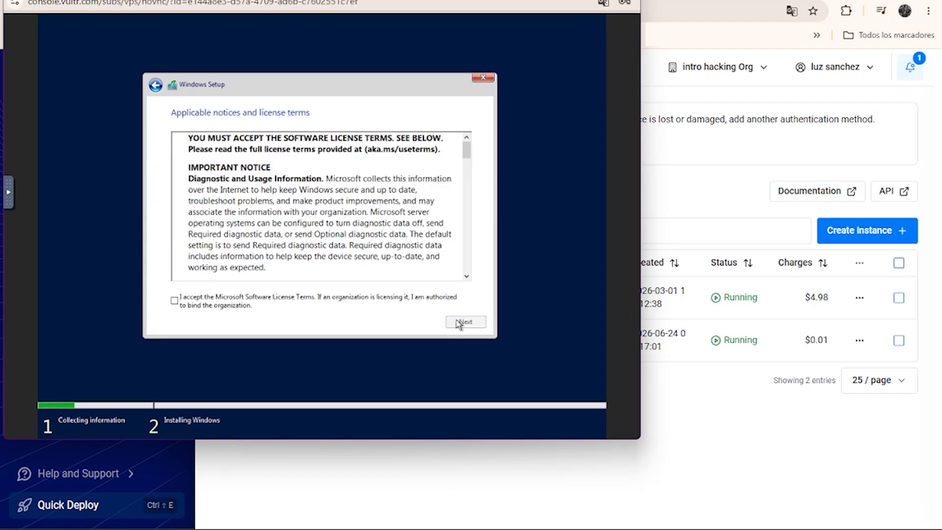
# Accept the Microsoft Software License Terms and choose the Custom: Install Windows only (advanced) installation type.
pyautogui.click(175, 301)
pyautogui.click(449, 323)
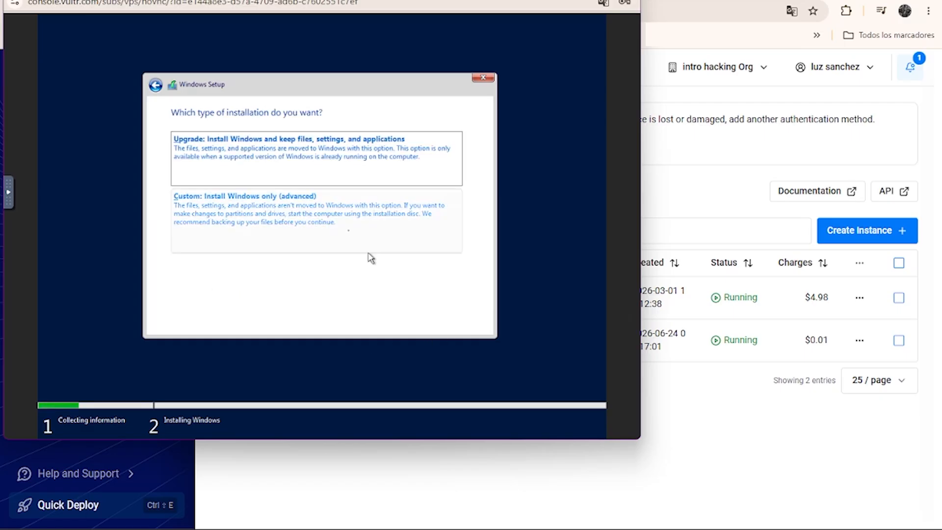
pyautogui.click(348, 232)
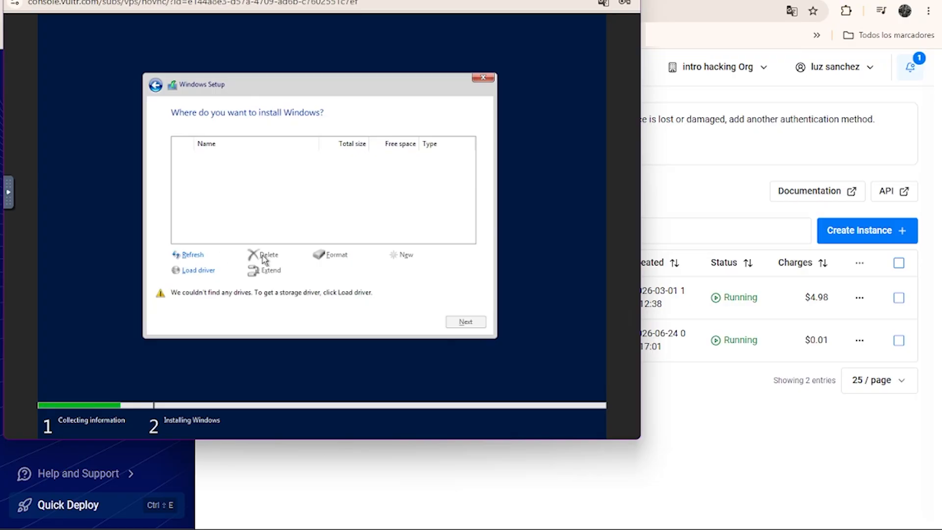
# Browse the CD drive for a storage driver and select the folder VirtIO\viostor\2k19\amd64.
pyautogui.click(189, 271)
pyautogui.click(345, 270)
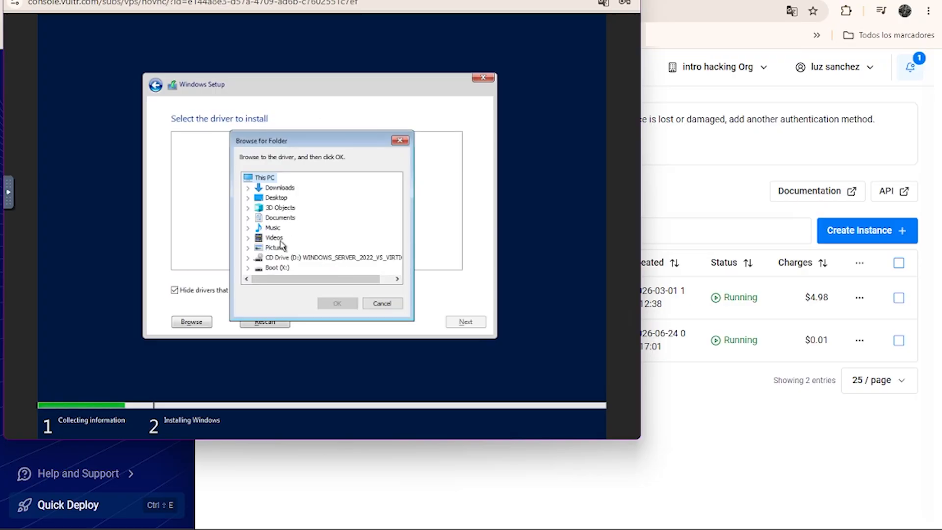
pyautogui.click(249, 258)
pyautogui.scroll(-1, 278, 241)
pyautogui.click(283, 258)
pyautogui.click(260, 258)
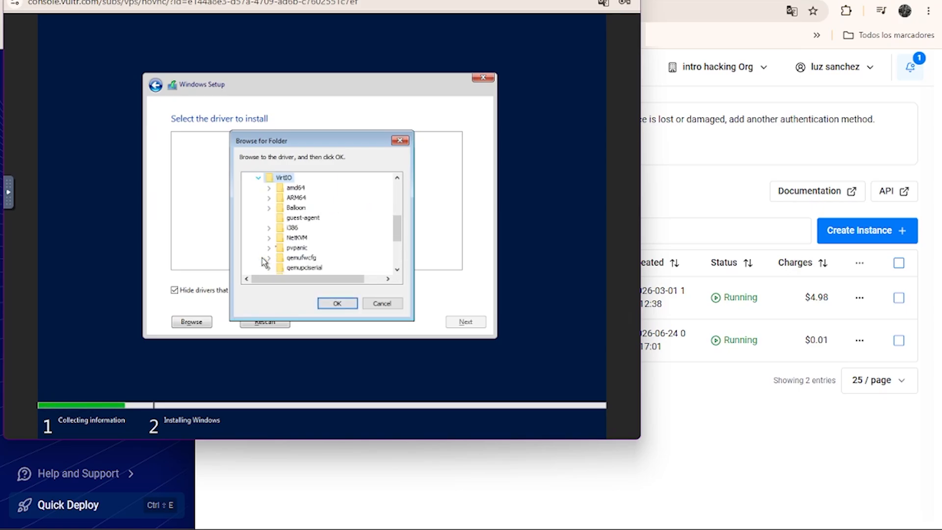
pyautogui.scroll(-5, 299, 241)
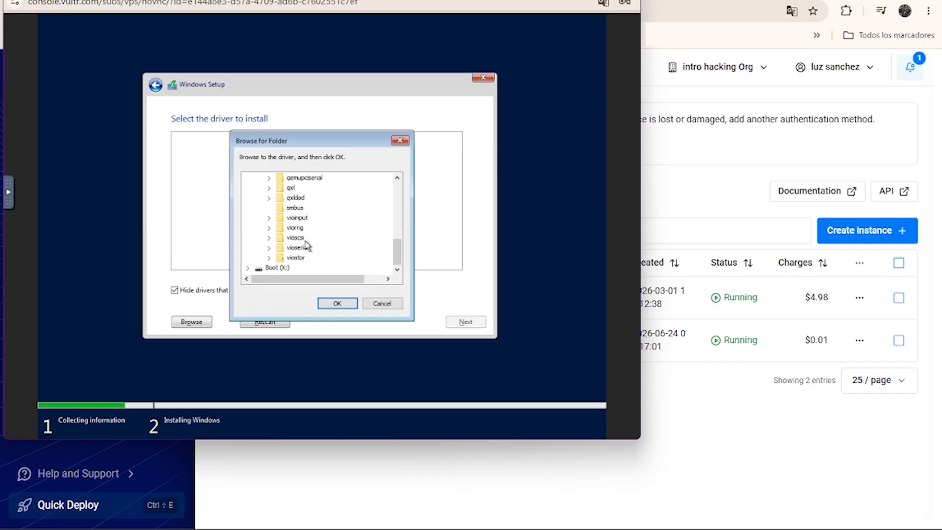
pyautogui.click(269, 258)
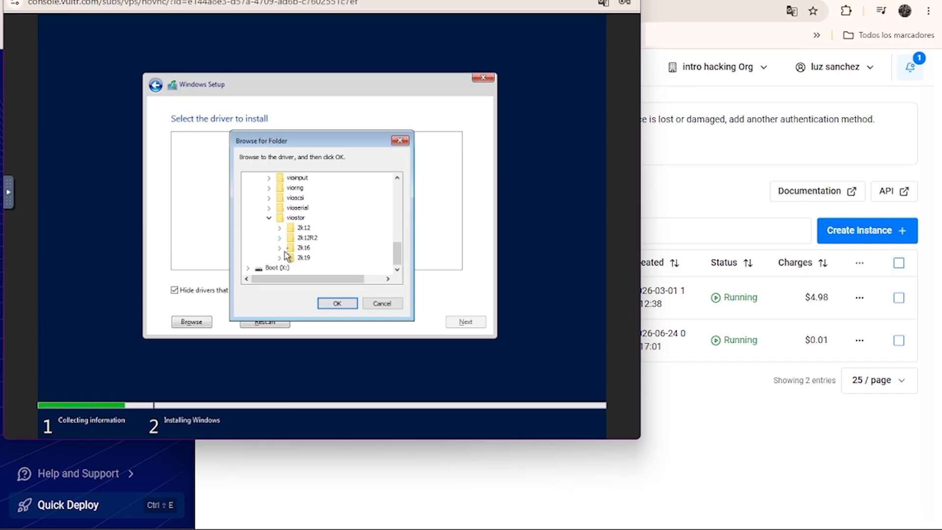
pyautogui.click(279, 259)
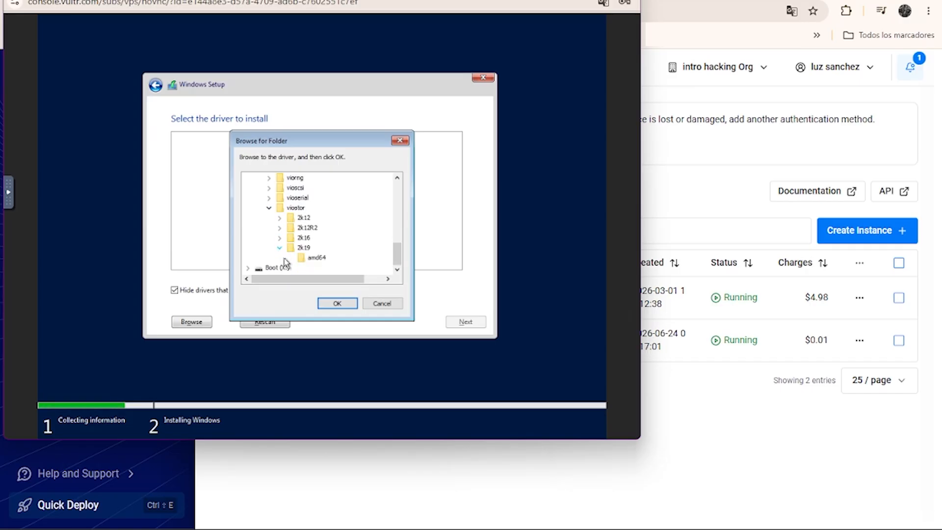
pyautogui.click(313, 260)
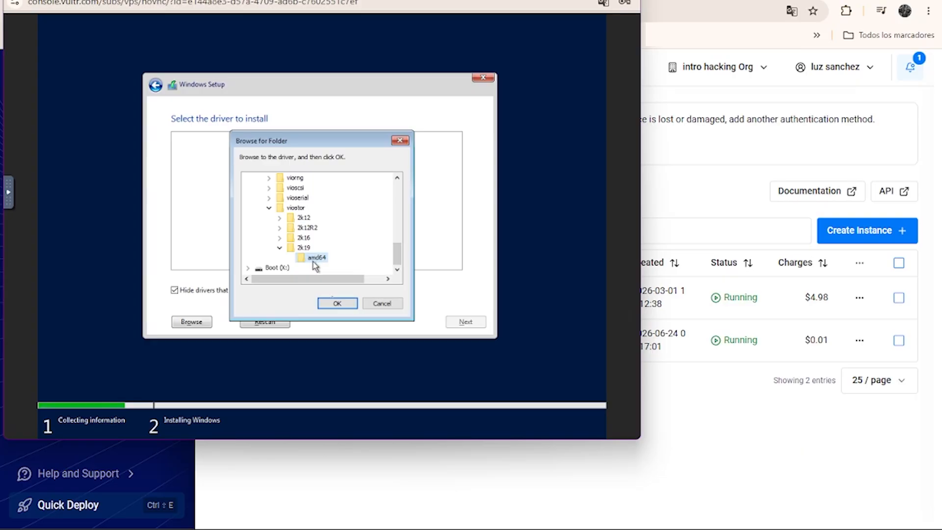
pyautogui.click(336, 303)
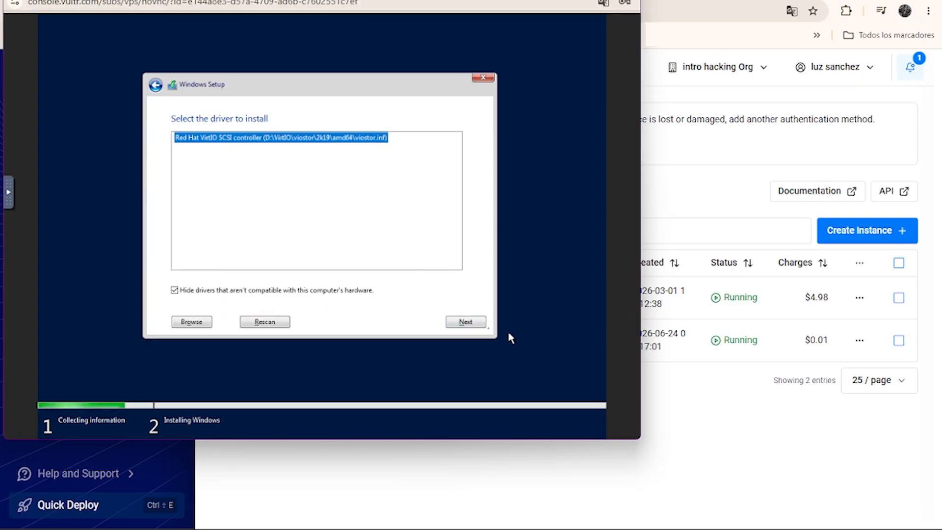
# Install the Red Hat VirtIO SCSI controller driver and start installing Windows on Drive 0 Unallocated Space.
pyautogui.click(467, 321)
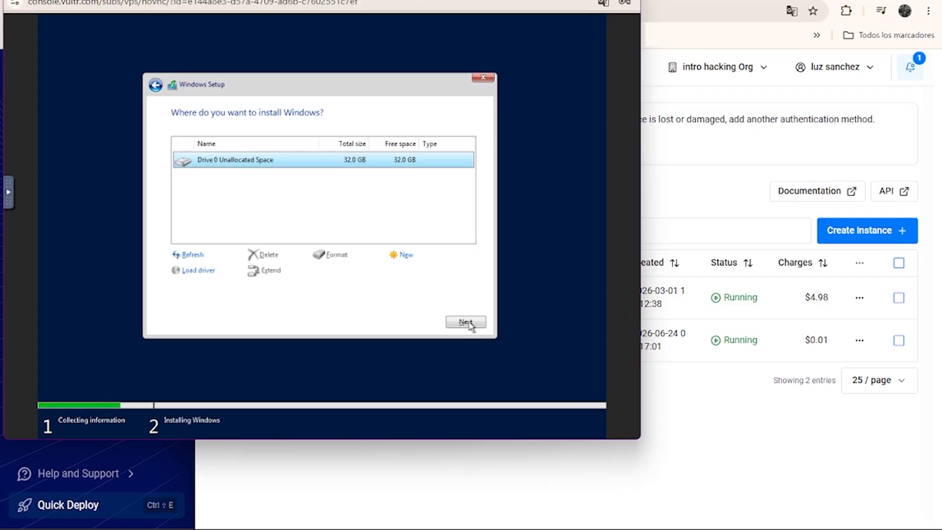
pyautogui.click(466, 322)
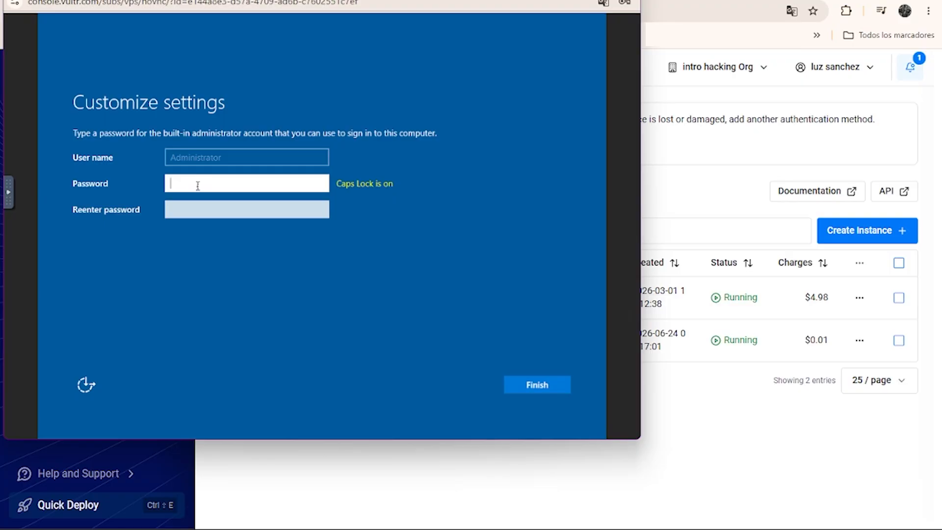
# Enter and confirm the password for the built-in Administrator account and finish customizing the settings.
pyautogui.press('capslock')
pyautogui.write('•')
pyautogui.click(229, 212)
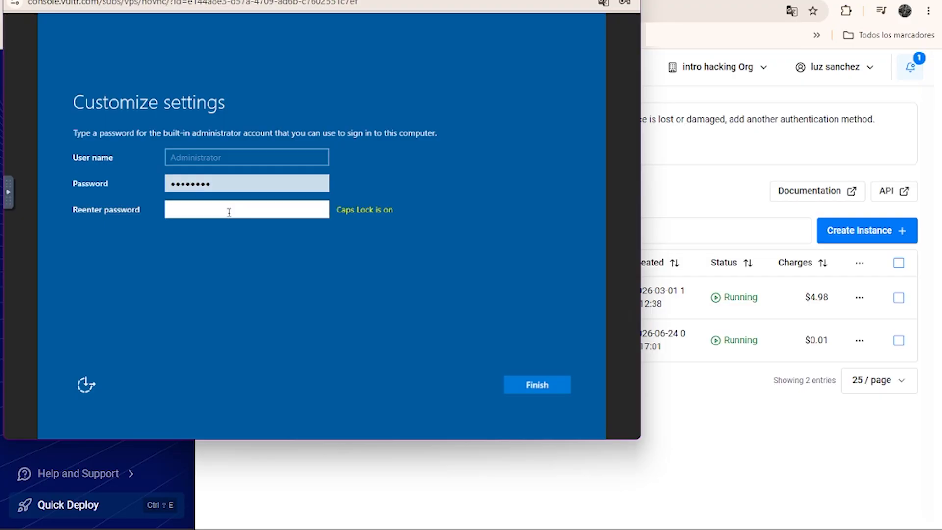
pyautogui.write('•')
pyautogui.press('capslock')
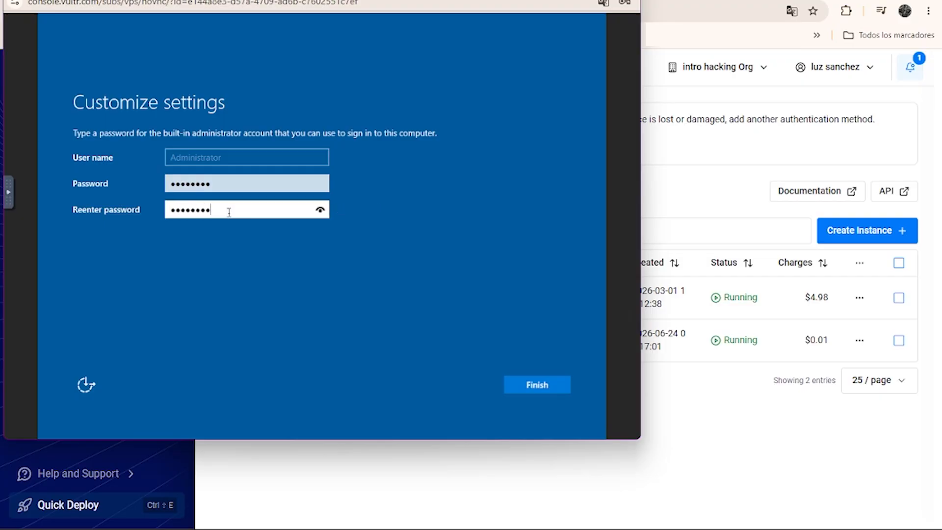
pyautogui.click(557, 390)
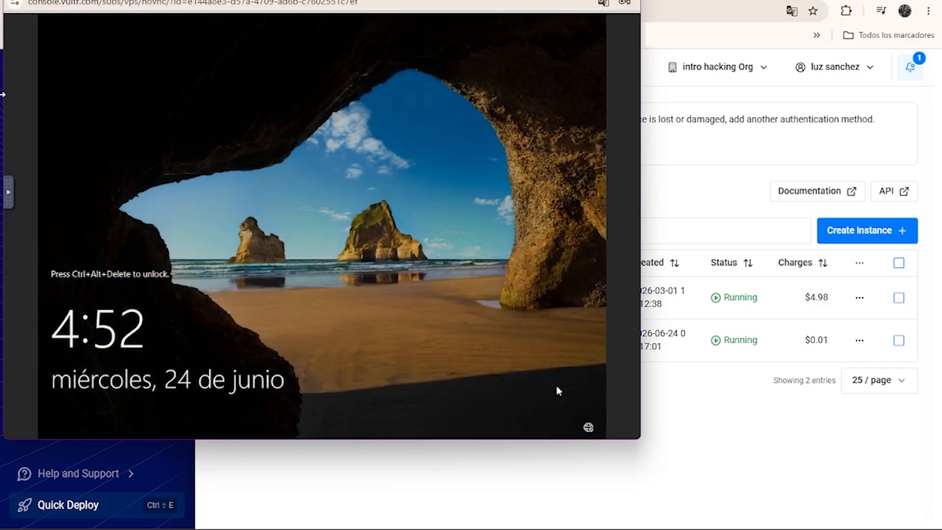
# Unlock the Windows lock screen through the noVNC console and sign in as Administrator with the account password.
pyautogui.click(8, 192)
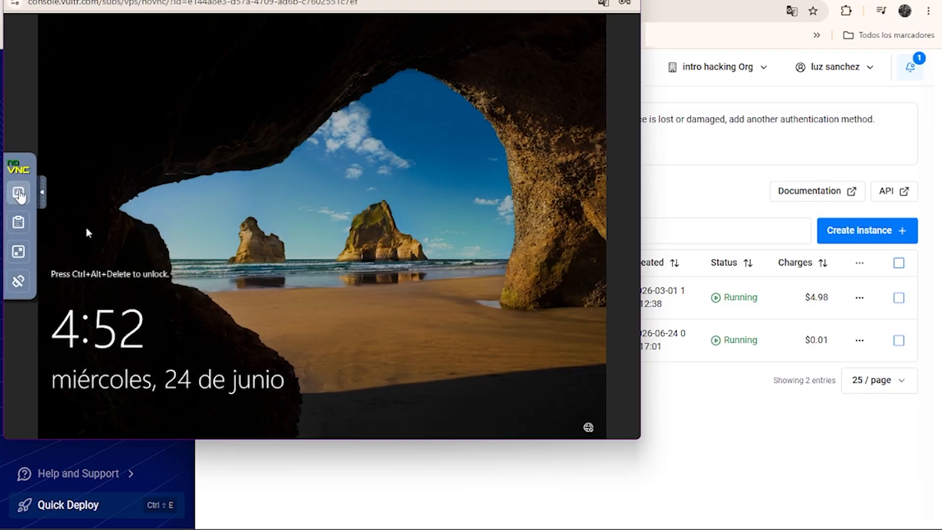
pyautogui.click(19, 194)
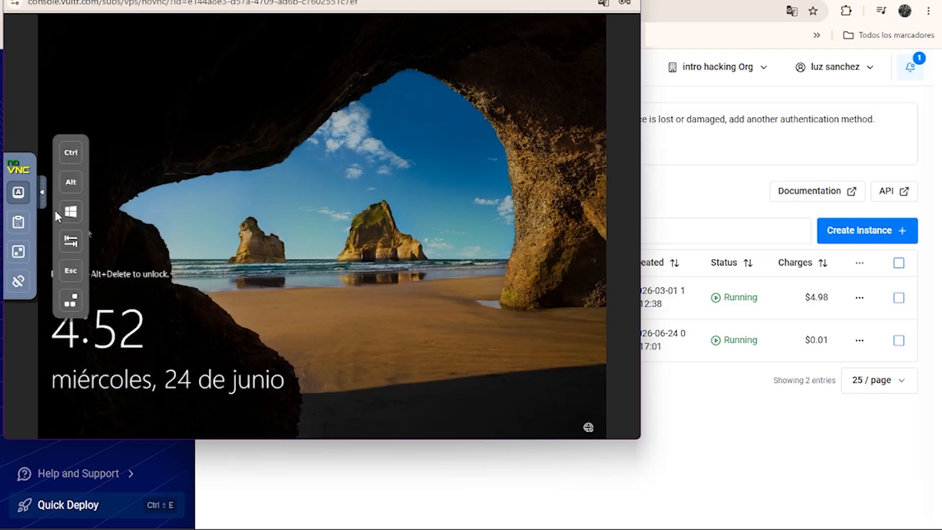
pyautogui.click(71, 301)
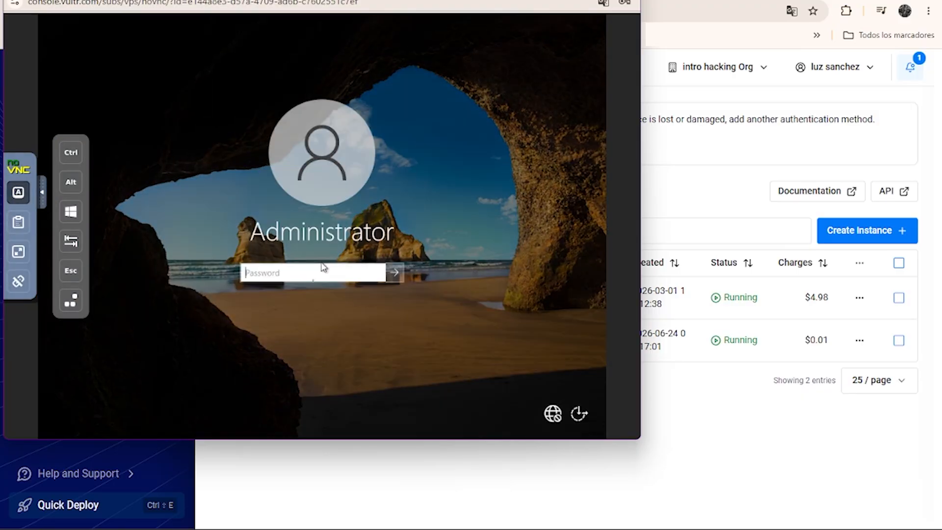
pyautogui.press('capslock')
pyautogui.write('•')
pyautogui.press('capslock')
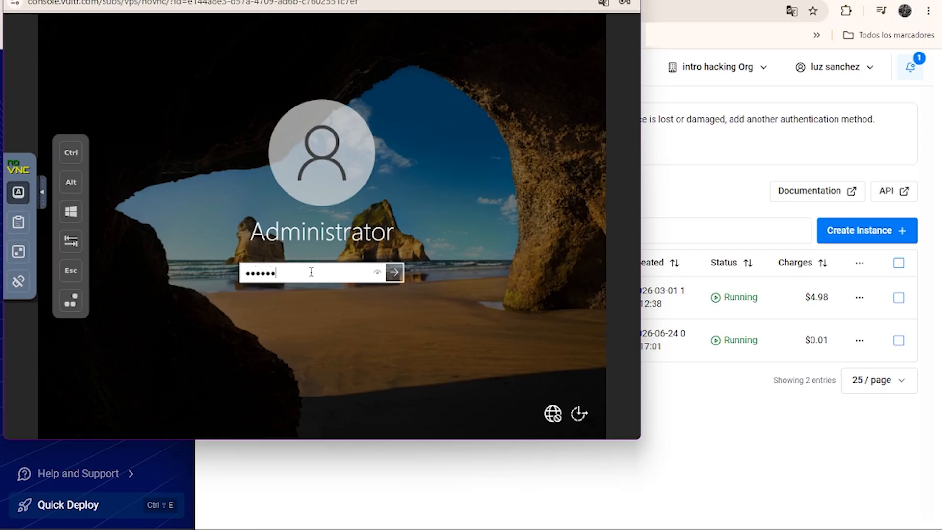
pyautogui.press('Return')
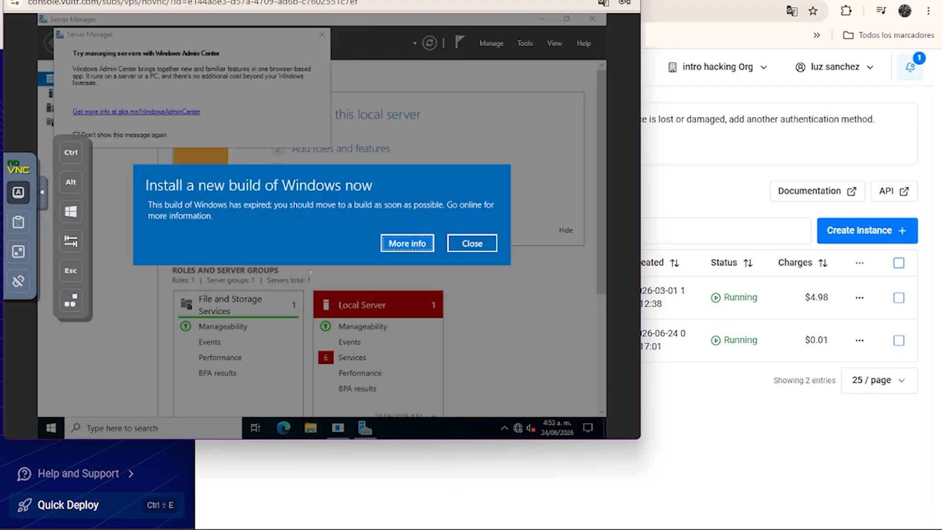
# Dismiss the expired build notice and the Windows Admin Center message, and close Server Manager.
pyautogui.click(472, 243)
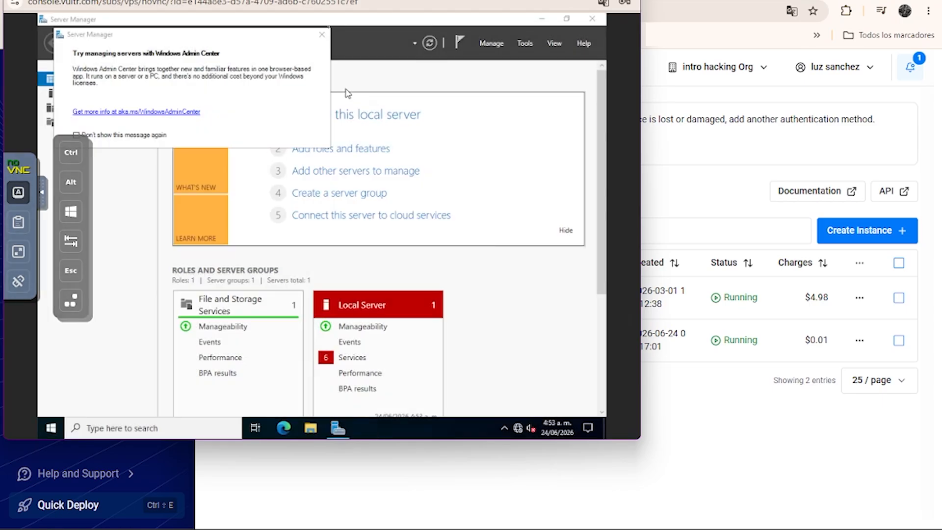
pyautogui.click(322, 34)
pyautogui.click(592, 19)
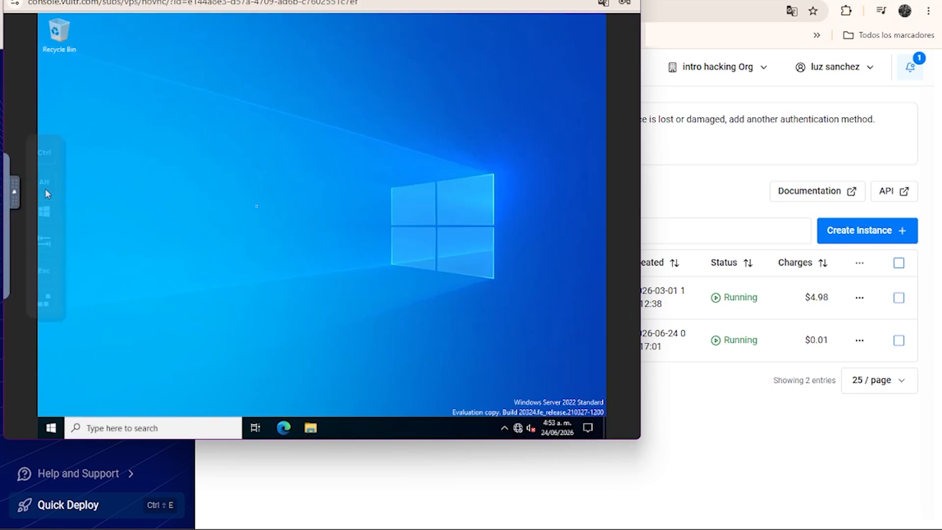
# Search for Control Panel, open it and set its view to Small icons.
pyautogui.click(206, 436)
pyautogui.write('panel')
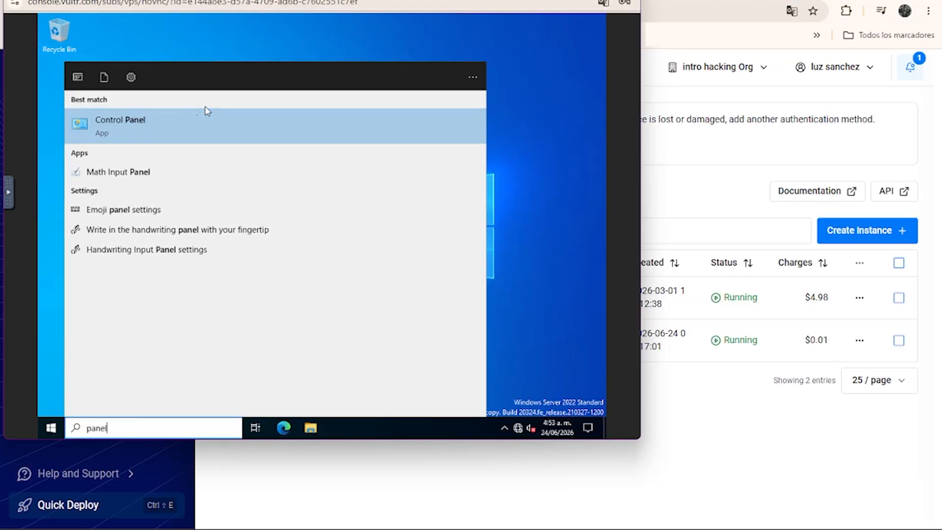
pyautogui.click(172, 127)
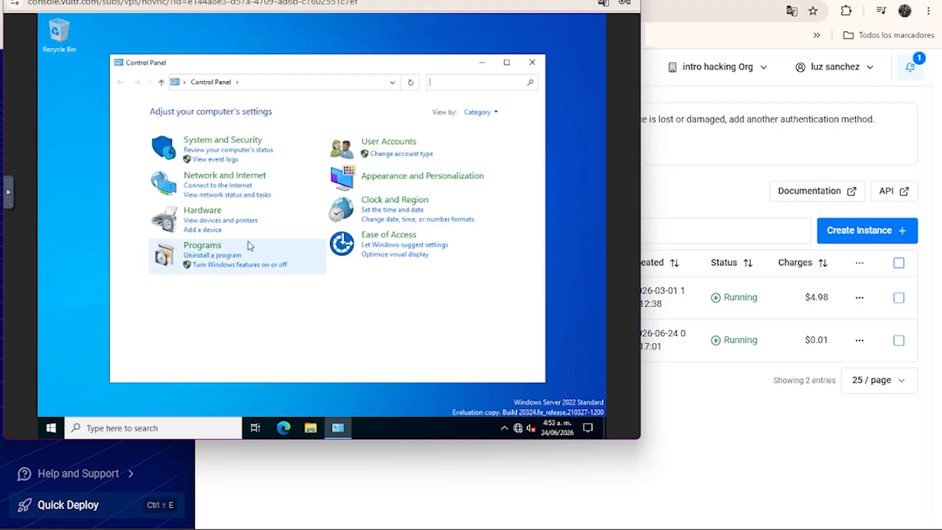
pyautogui.click(494, 116)
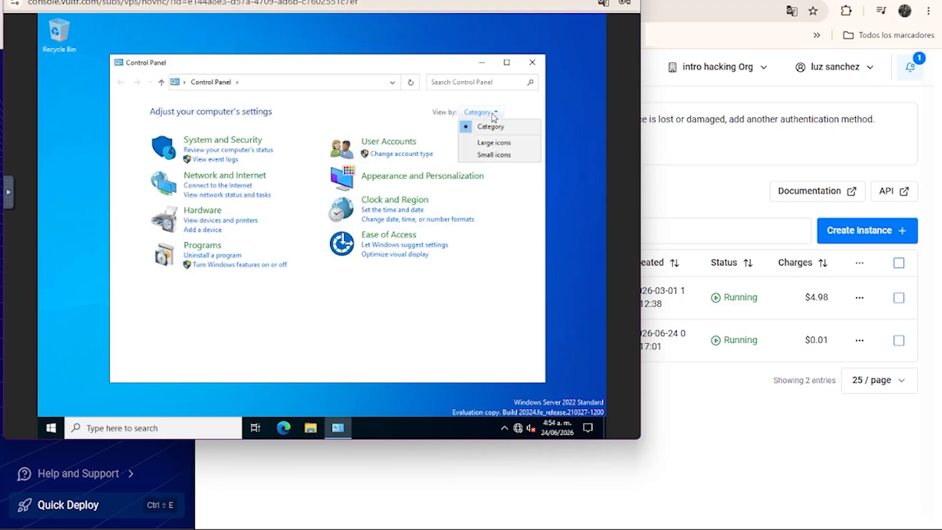
pyautogui.click(496, 154)
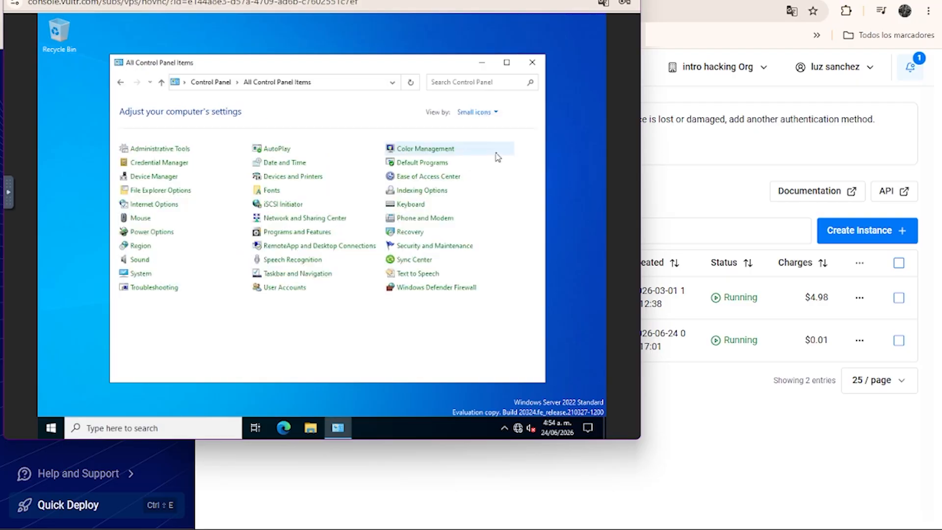
# Enable Remote Desktop in the server's System settings and close Settings.
pyautogui.click(140, 274)
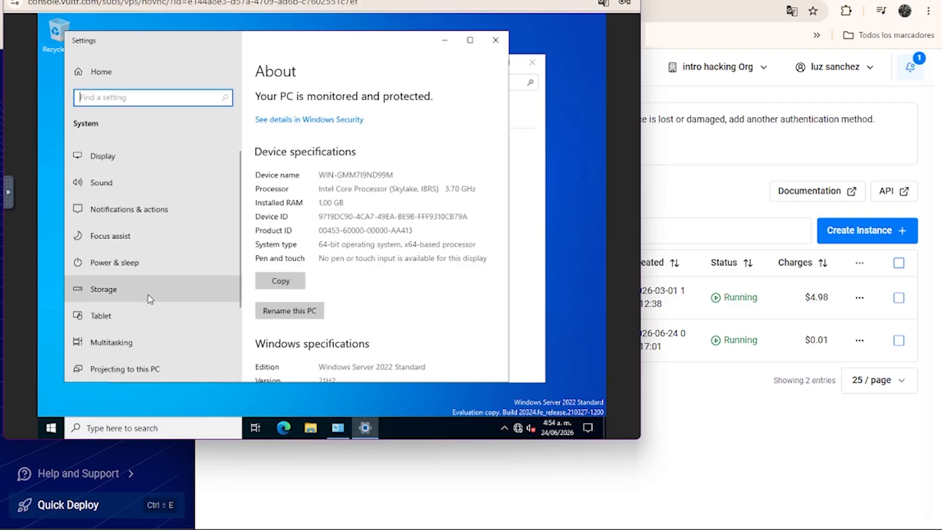
pyautogui.scroll(-2, 147, 297)
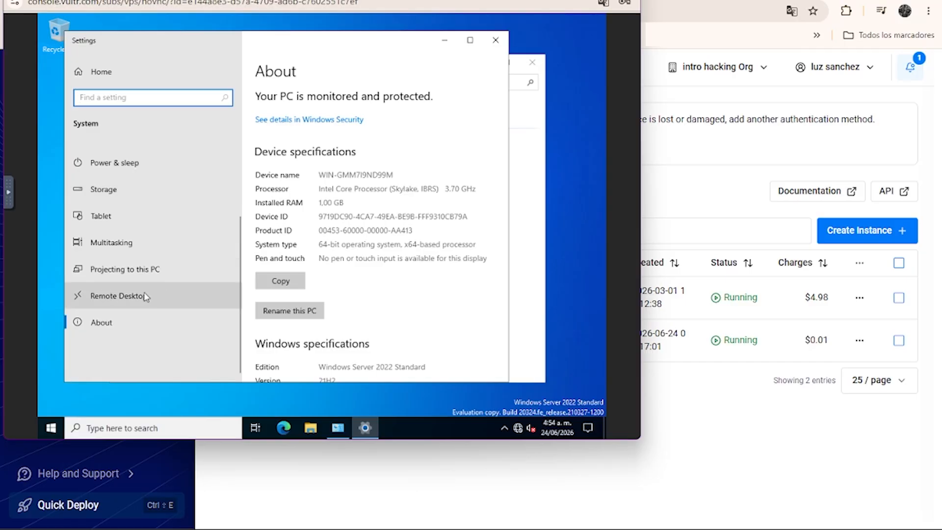
pyautogui.click(138, 295)
pyautogui.click(274, 170)
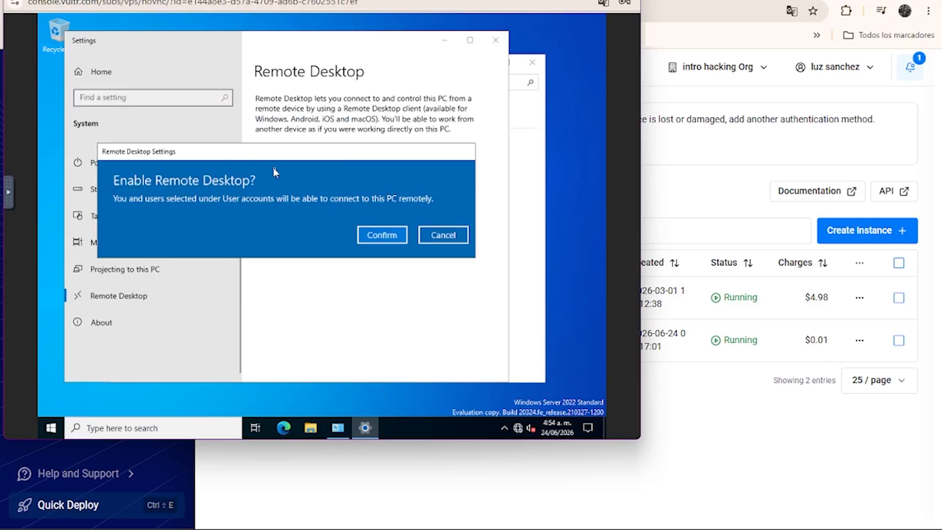
pyautogui.click(384, 235)
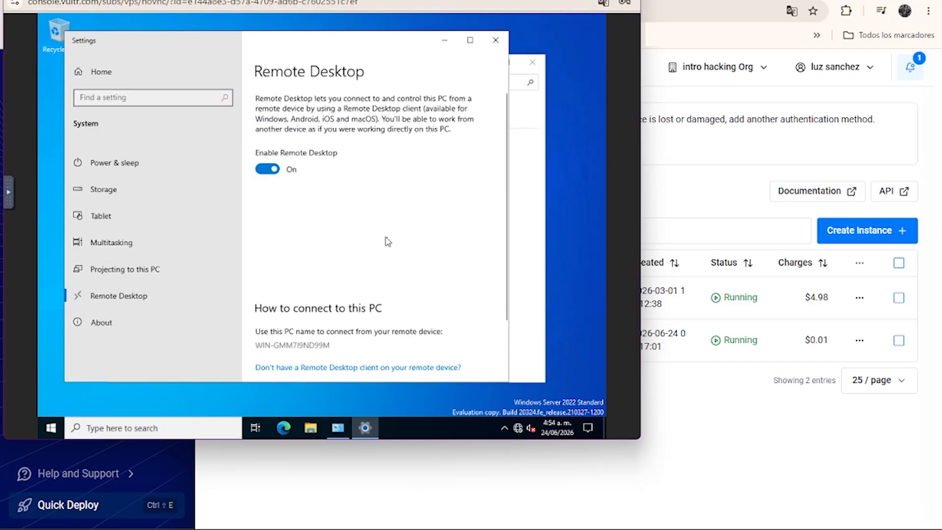
pyautogui.click(498, 41)
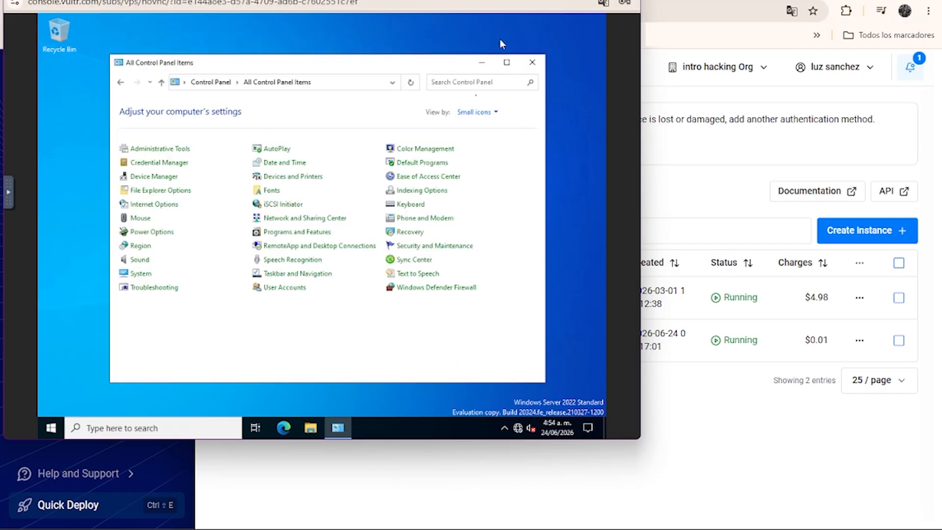
# Open Device Manager and start a driver update for the first unknown device, choosing to browse the computer for drivers.
pyautogui.click(147, 177)
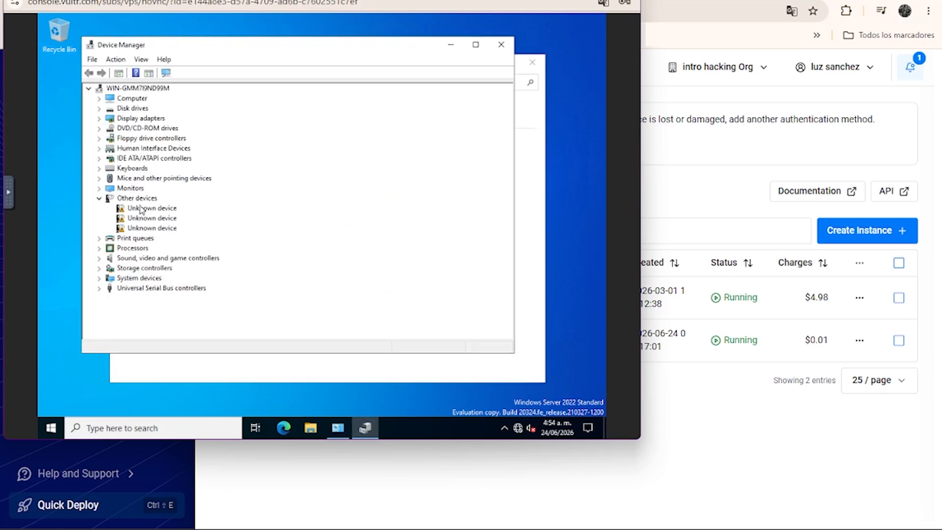
pyautogui.click(141, 210)
pyautogui.rightClick(142, 210)
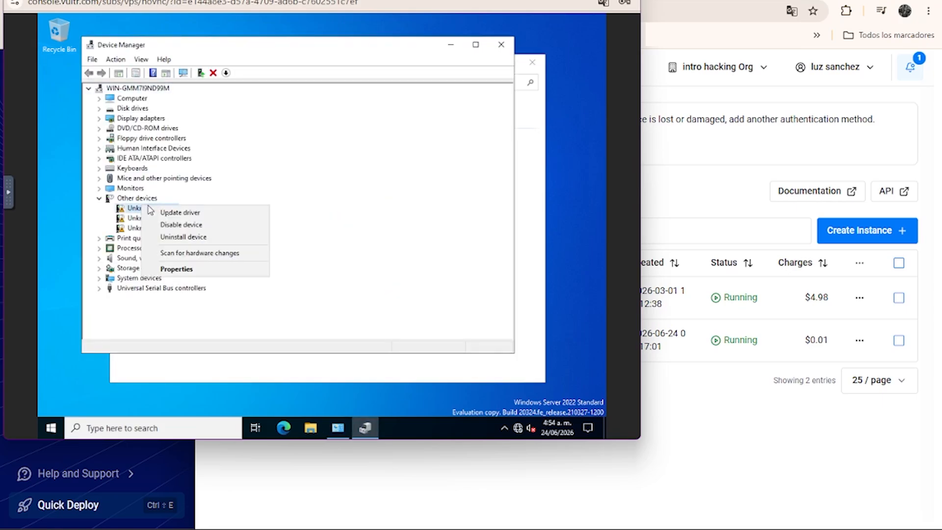
pyautogui.click(178, 214)
pyautogui.click(230, 231)
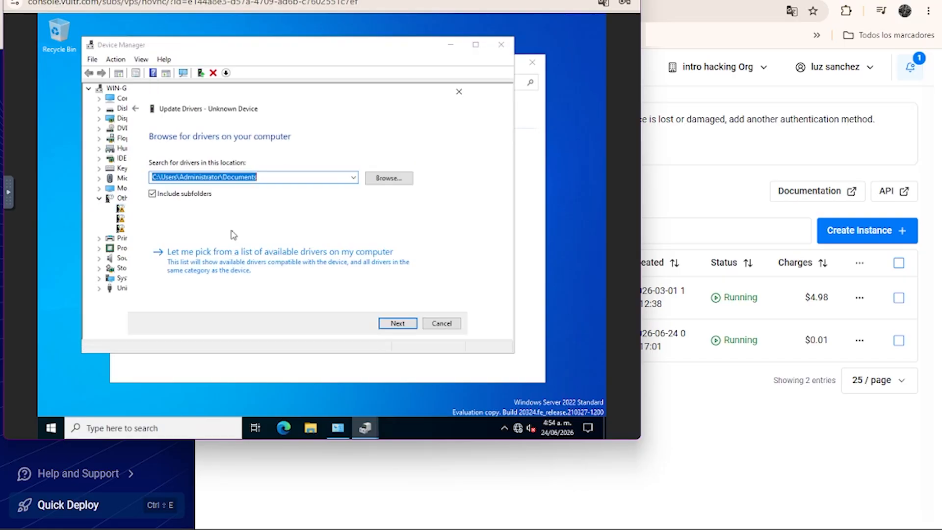
# Choose the VirtIO folder on CD Drive (D:) as the driver location and install the first unknown device's driver.
pyautogui.click(382, 184)
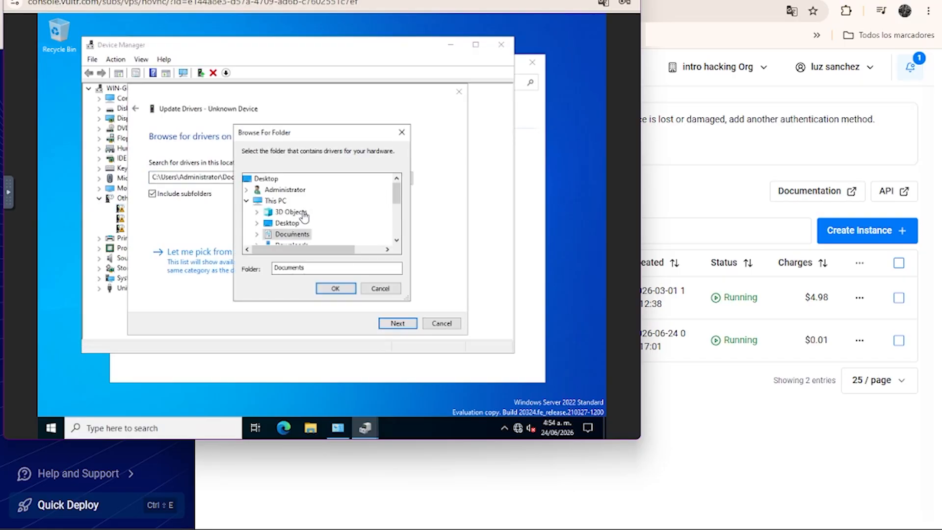
pyautogui.scroll(-2, 299, 226)
pyautogui.scroll(-1, 297, 233)
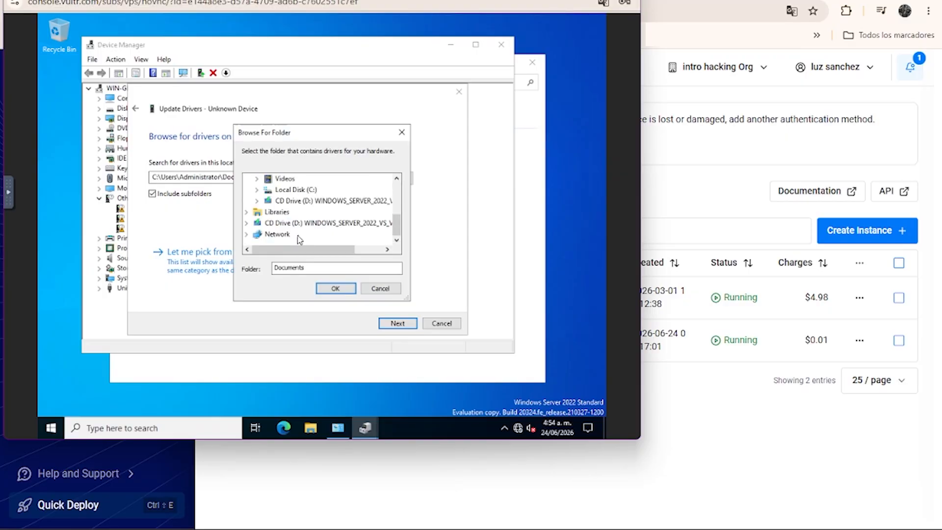
pyautogui.click(289, 205)
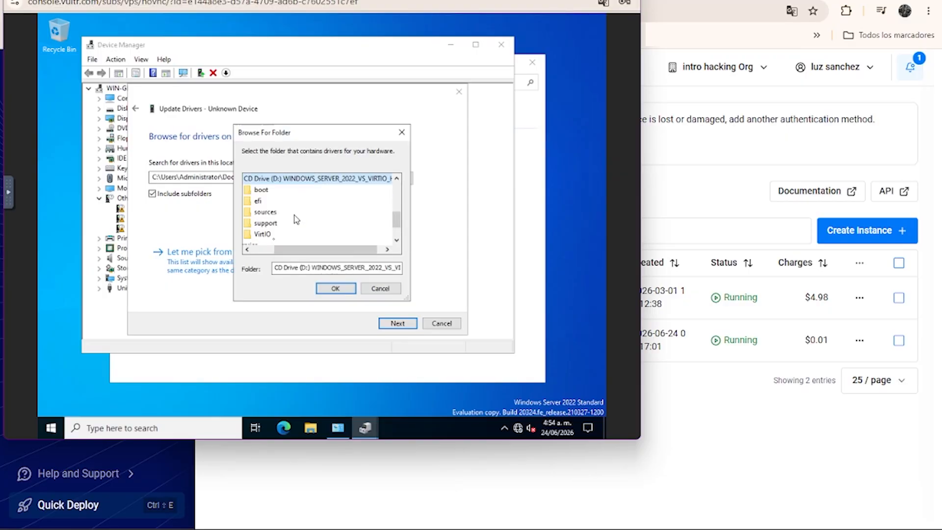
pyautogui.click(263, 234)
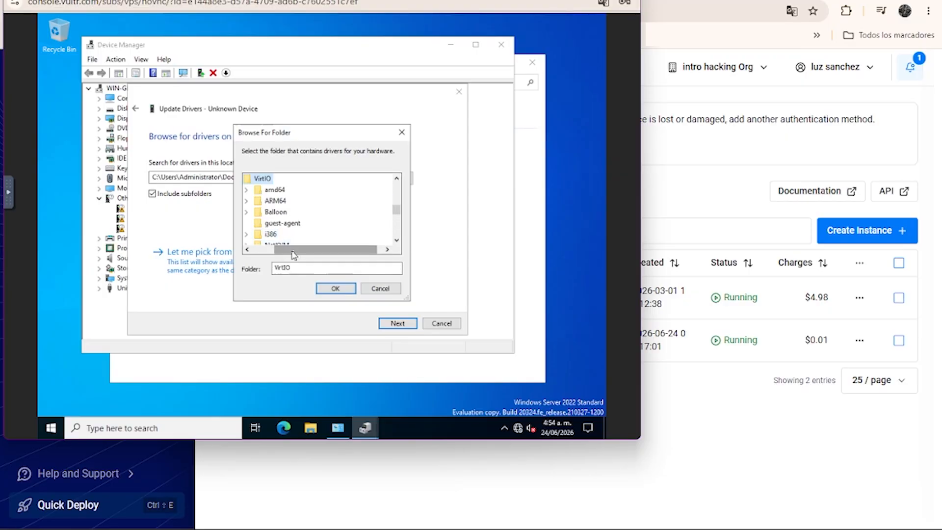
pyautogui.click(336, 288)
pyautogui.click(387, 322)
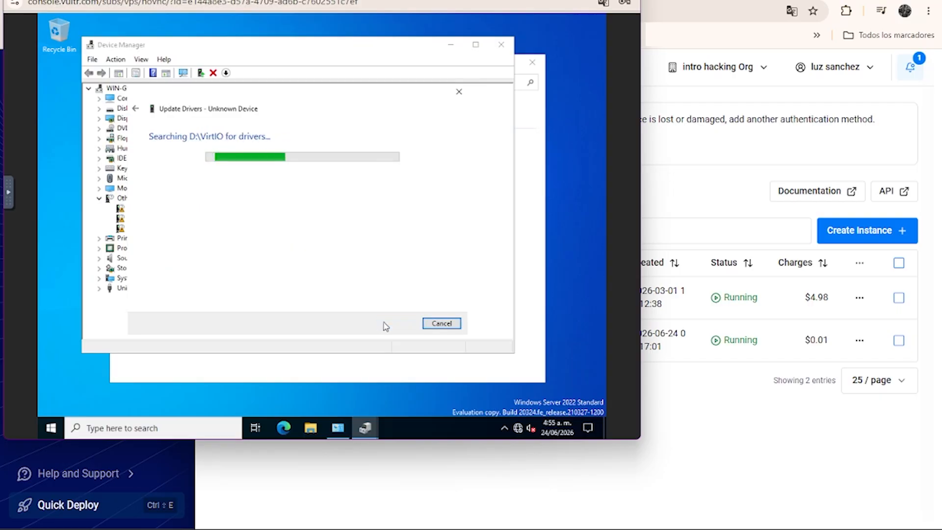
pyautogui.click(363, 218)
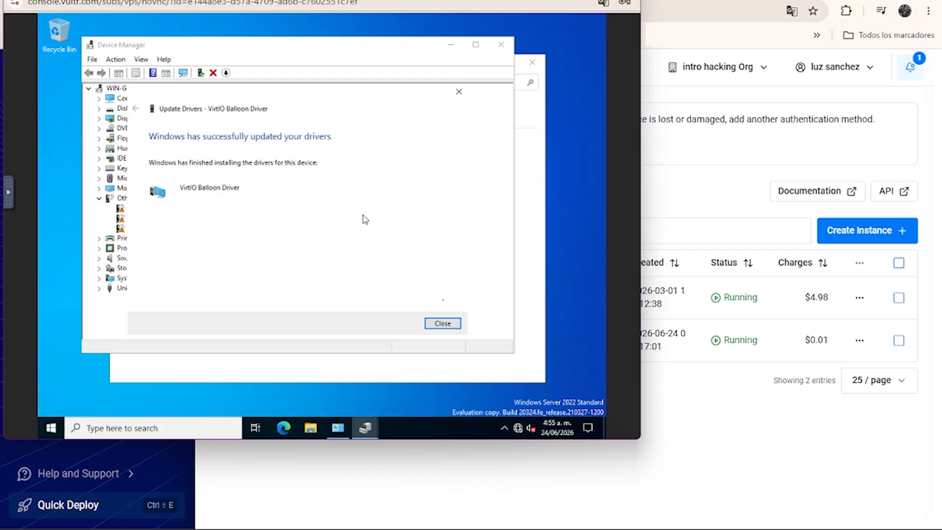
pyautogui.click(443, 322)
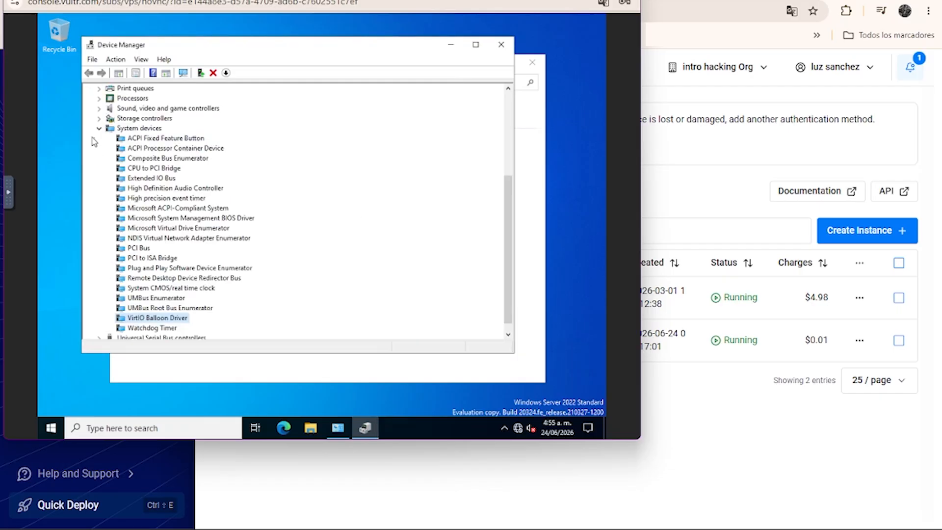
# Collapse System devices and update the next unknown device's driver from D:\VirtIO.
pyautogui.click(99, 129)
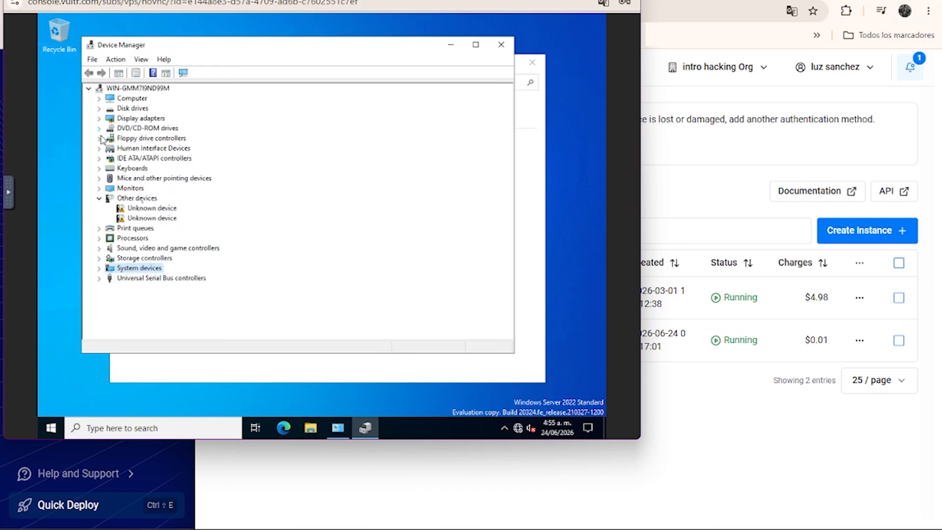
pyautogui.rightClick(145, 210)
pyautogui.click(185, 216)
pyautogui.click(212, 238)
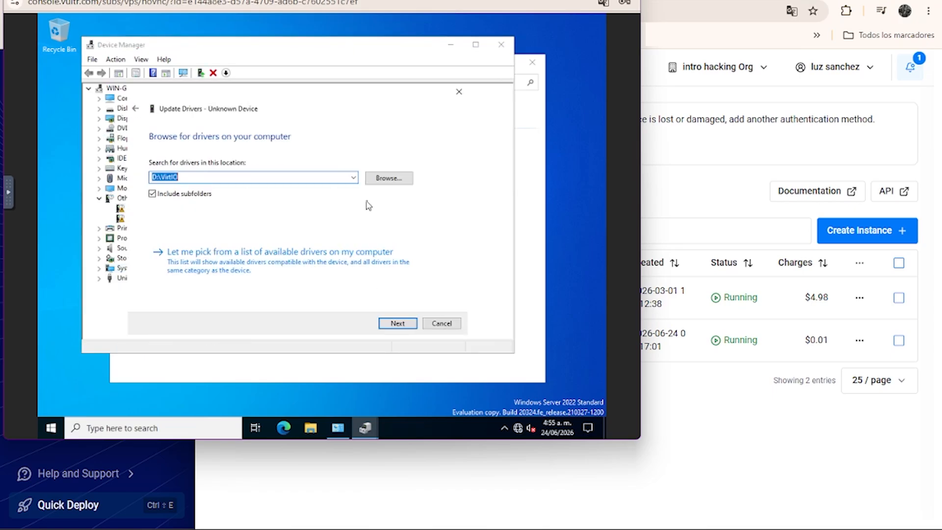
pyautogui.click(388, 323)
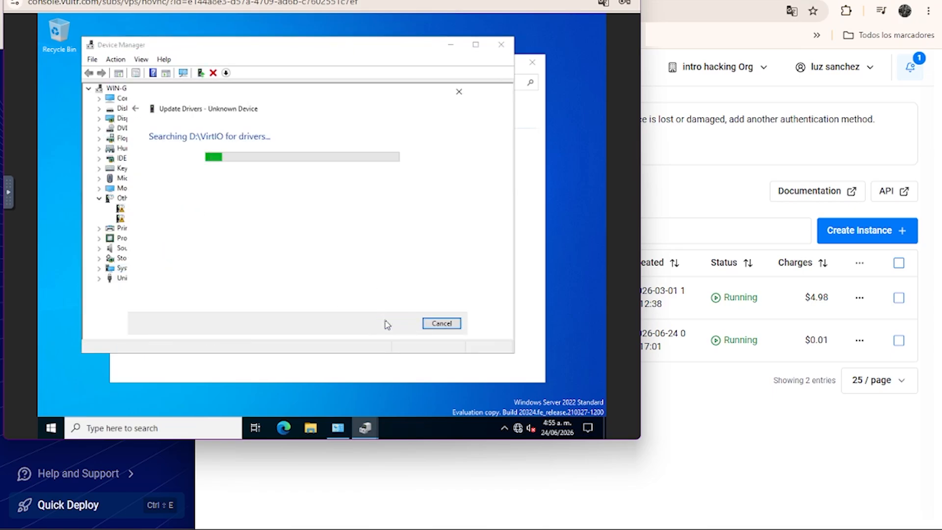
pyautogui.click(441, 324)
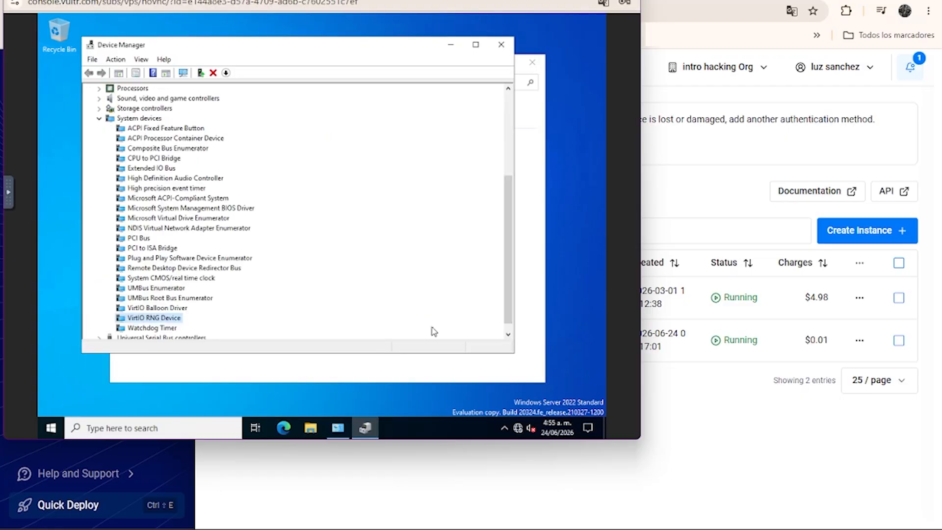
# Update the last unknown device's driver from D:\VirtIO and allow the PC to be discoverable on the network.
pyautogui.click(98, 119)
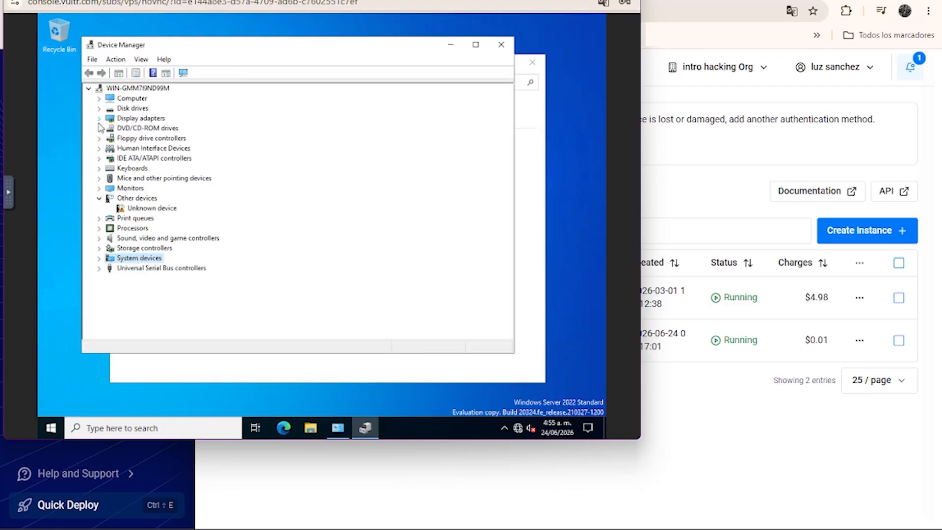
pyautogui.rightClick(139, 208)
pyautogui.click(173, 211)
pyautogui.click(207, 234)
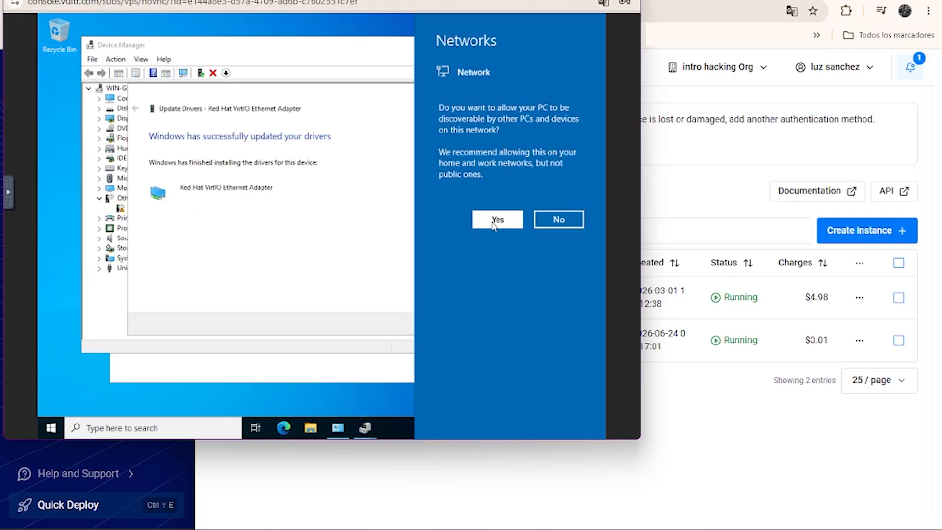
pyautogui.click(493, 225)
# Dismiss the device setup notification and close the driver update wizard, Device Manager and Control Panel.
pyautogui.click(443, 323)
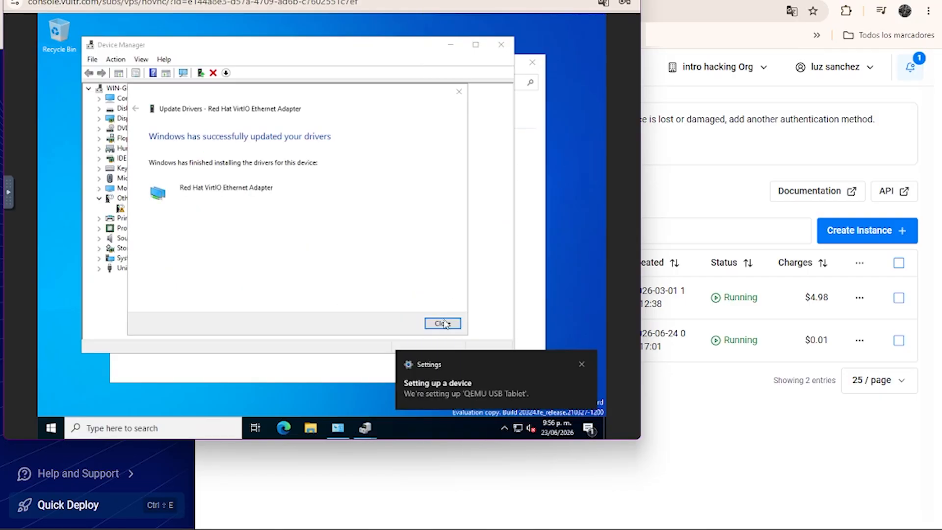
pyautogui.click(580, 366)
pyautogui.click(455, 326)
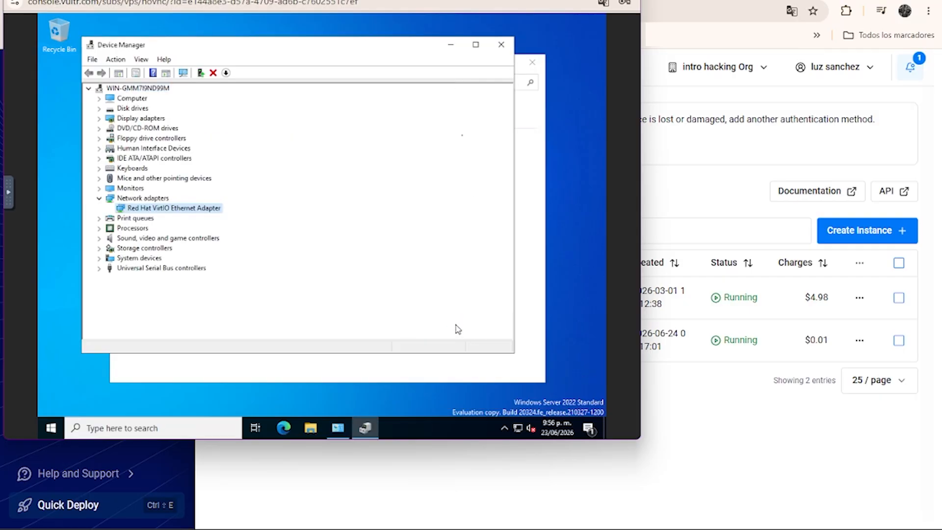
pyautogui.click(500, 45)
pyautogui.click(532, 62)
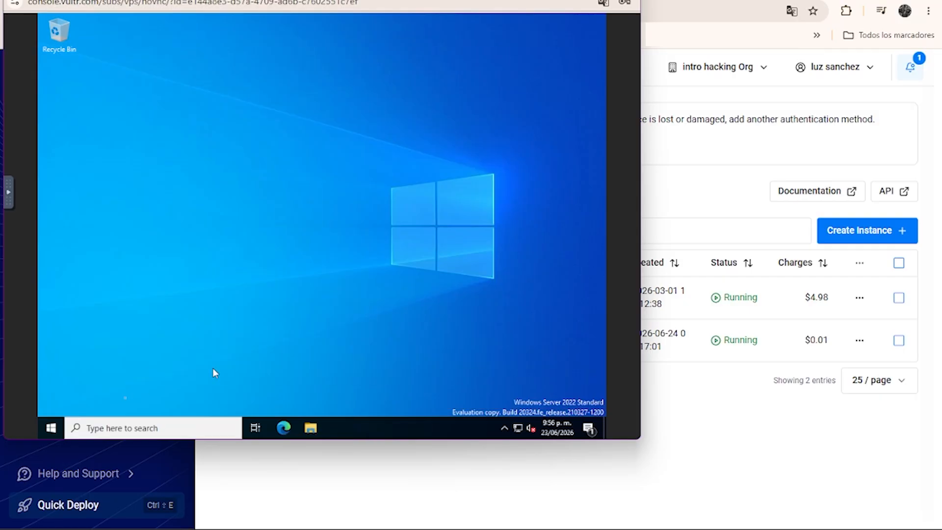
pyautogui.click(51, 428)
pyautogui.click(51, 408)
pyautogui.click(88, 378)
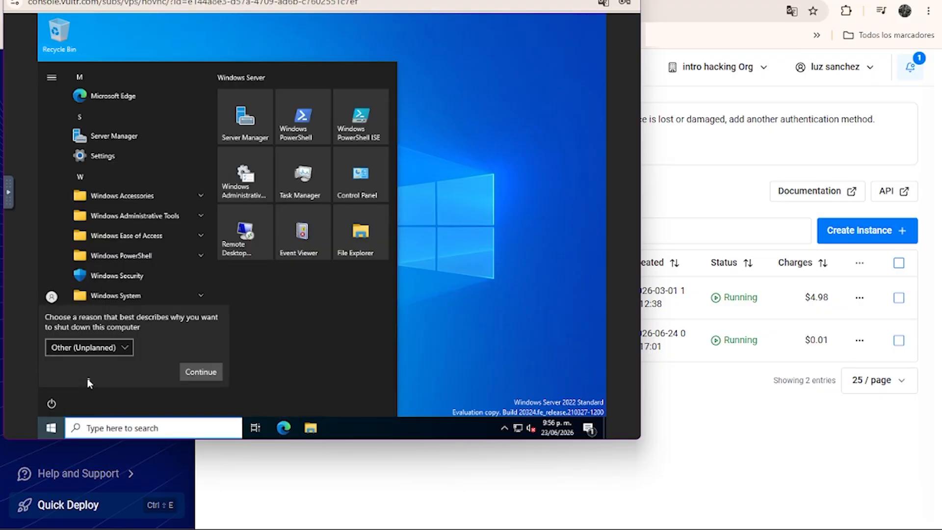
pyautogui.click(194, 373)
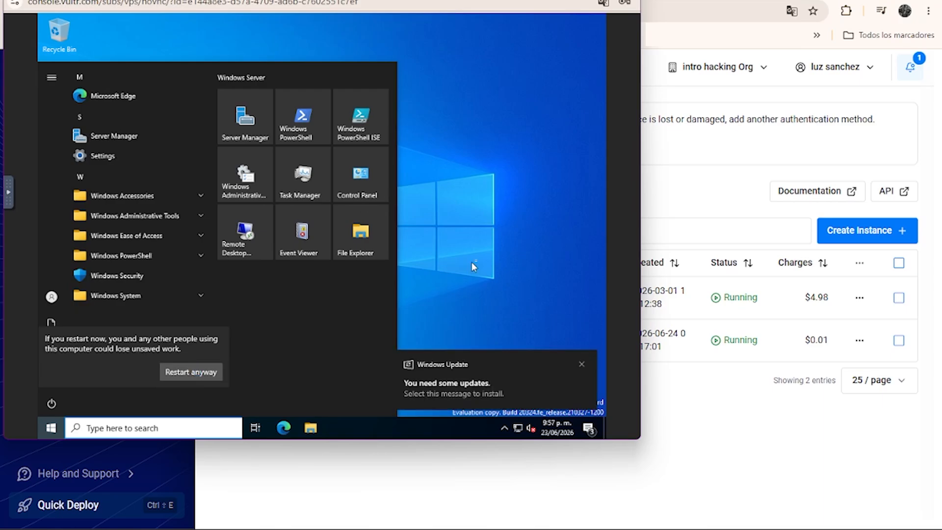
# Dismiss the Windows Update notification and close the server's console window.
pyautogui.click(581, 364)
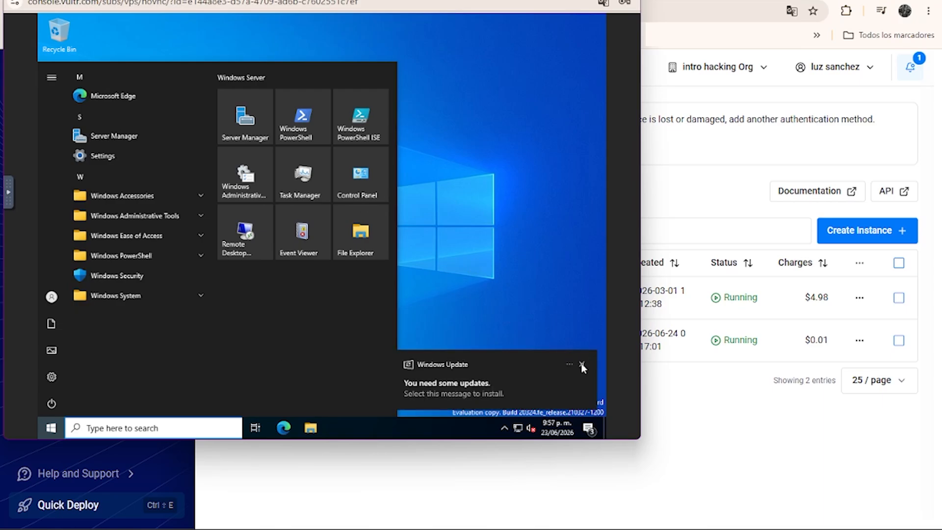
pyautogui.click(446, 174)
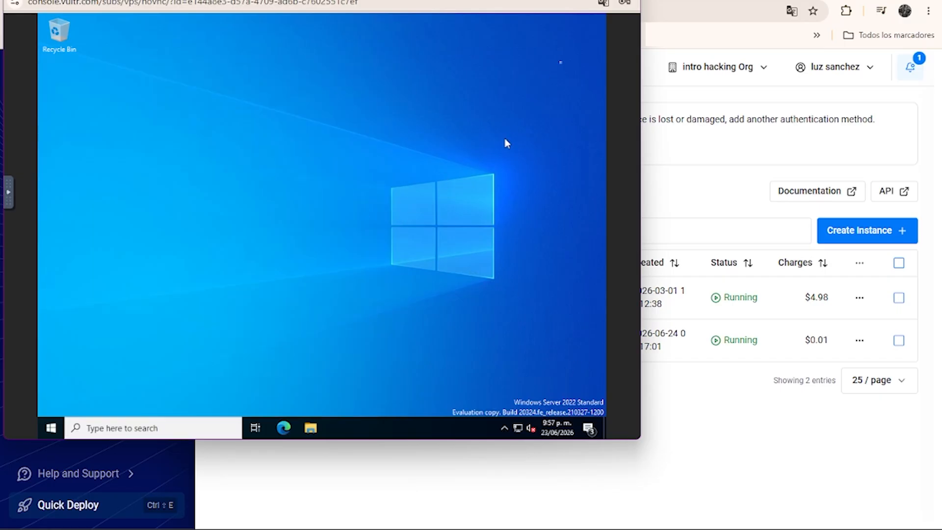
pyautogui.click(625, 0)
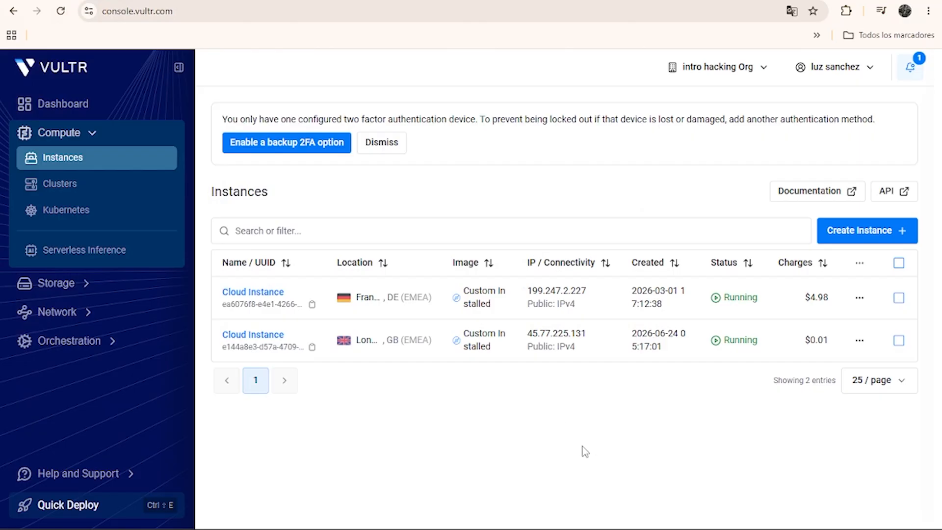
# Open a new Remote Desktop Connection window on the local computer.
pyautogui.click(578, 529)
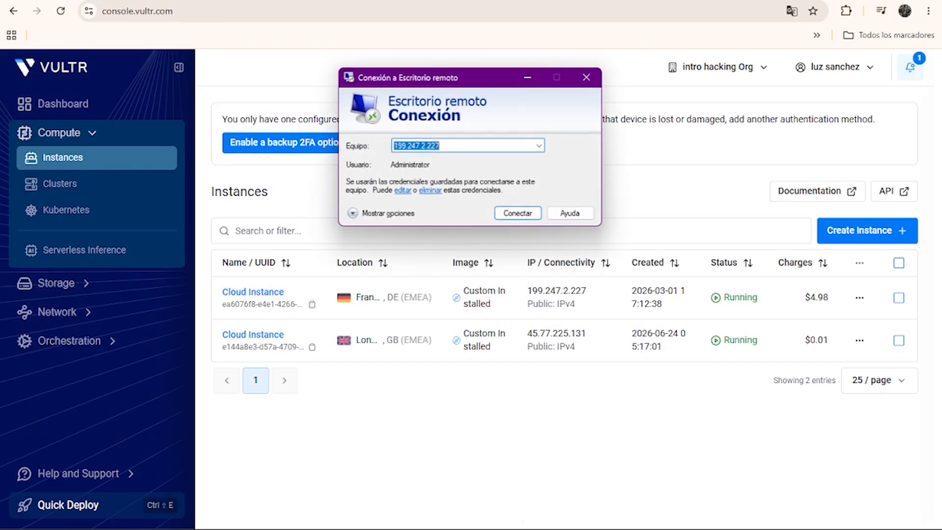
pyautogui.click(589, 77)
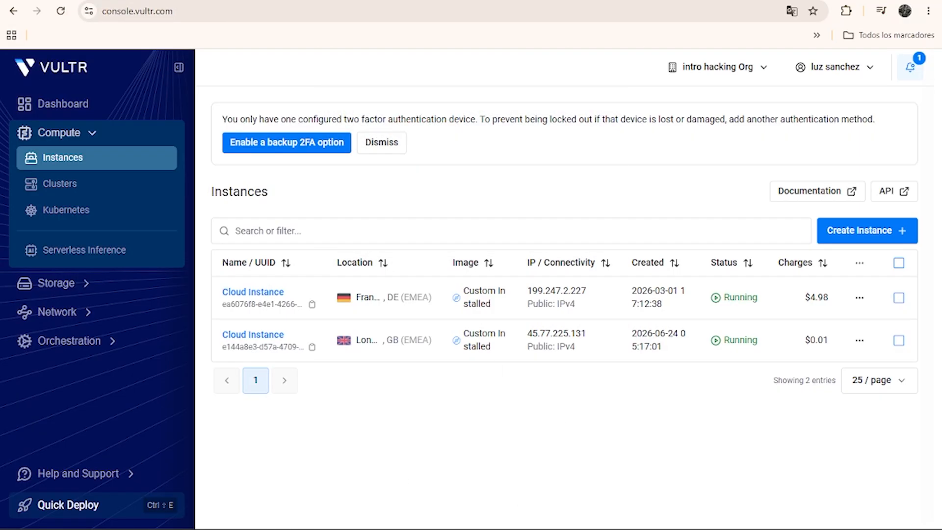
pyautogui.click(293, 529)
pyautogui.write('escri')
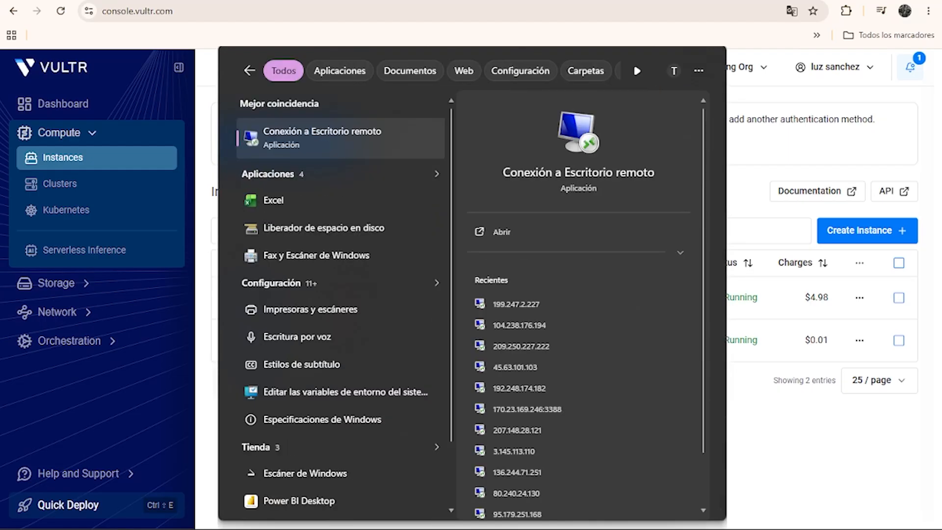
pyautogui.click(350, 145)
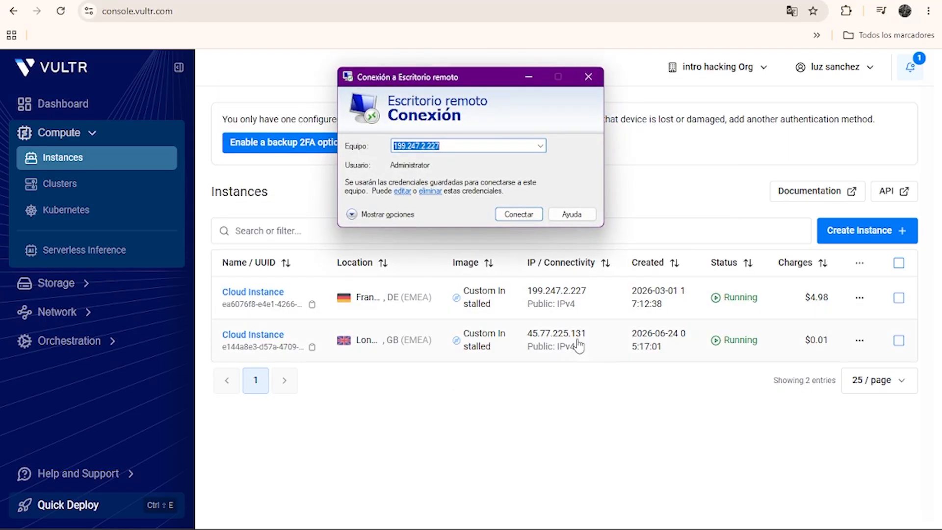
# Copy the London instance's IP address 45.77.225.131 and enter it as the computer to connect to.
pyautogui.moveTo(586, 335); pyautogui.dragTo(527, 335)
pyautogui.hotkey('ctrl', 'c')
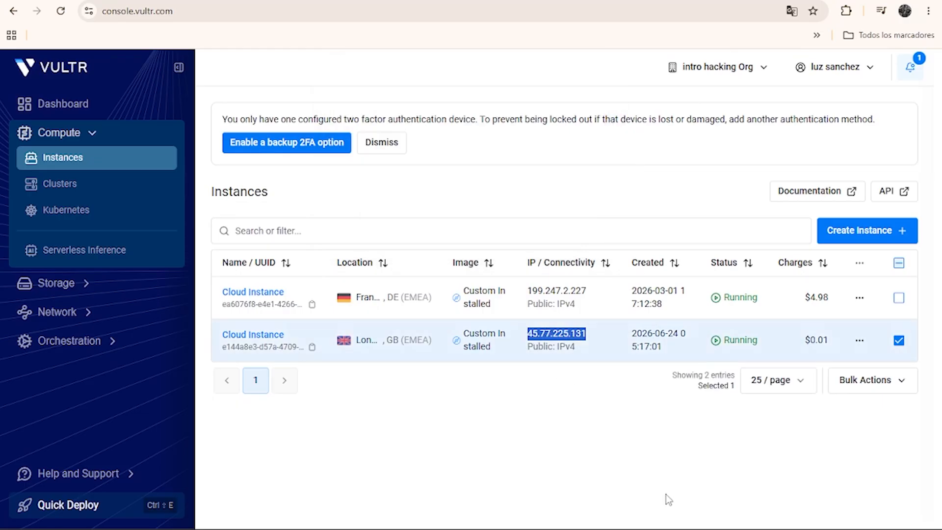
pyautogui.hotkey('alt', 'Tab')
pyautogui.moveTo(467, 145); pyautogui.dragTo(358, 149)
pyautogui.hotkey('ctrl', 'v')
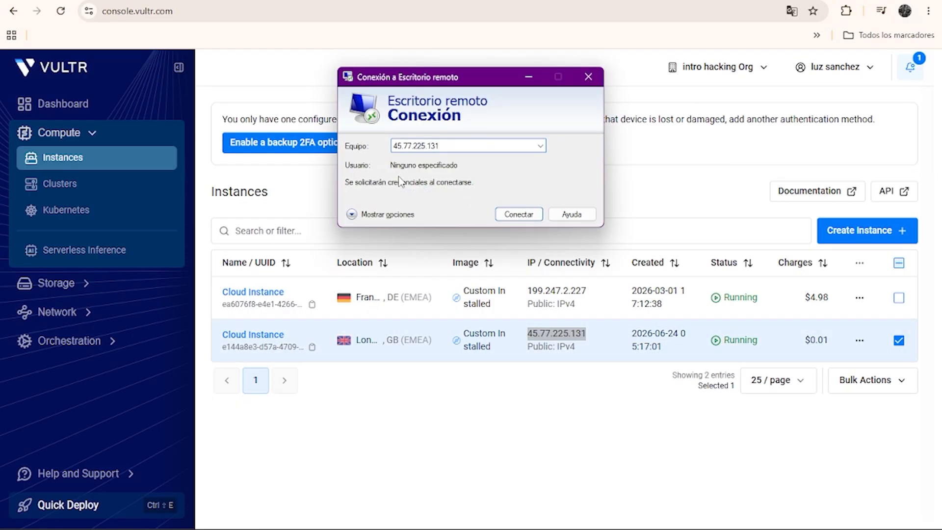
# Set the connection's user name to Administrator, allow credentials to be saved, and start connecting.
pyautogui.click(383, 214)
pyautogui.click(451, 212)
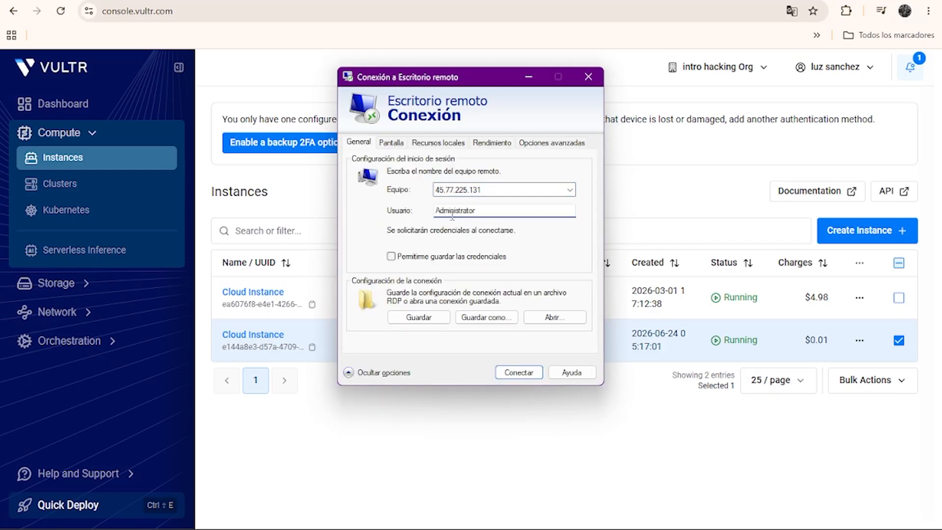
pyautogui.click(391, 256)
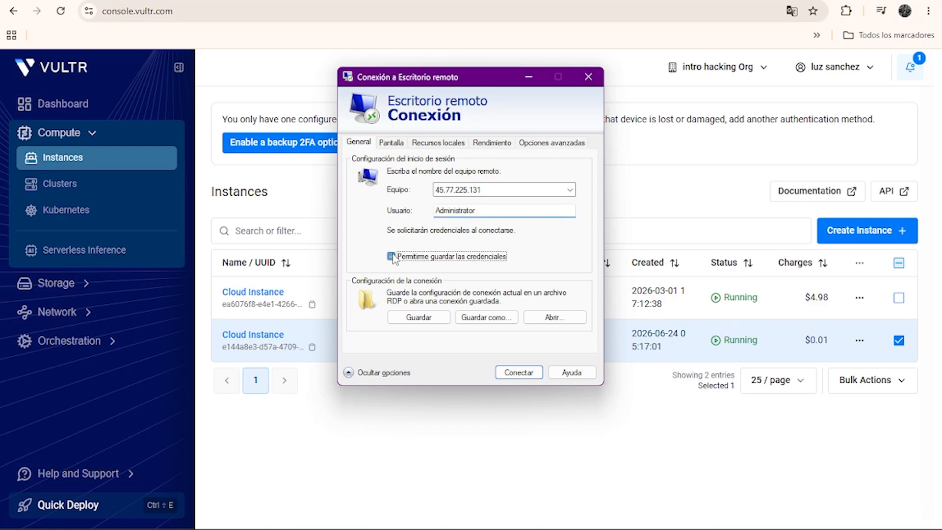
pyautogui.click(519, 372)
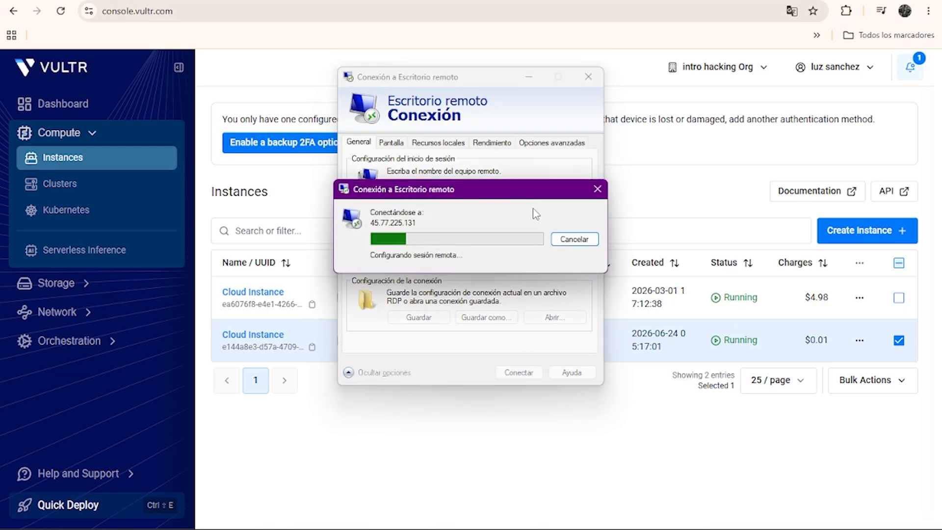
# Enter the Administrator account's password and confirm the connection to open the remote desktop session.
pyautogui.press('capslock')
pyautogui.write('•')
pyautogui.press('capslock')
pyautogui.write('••••')
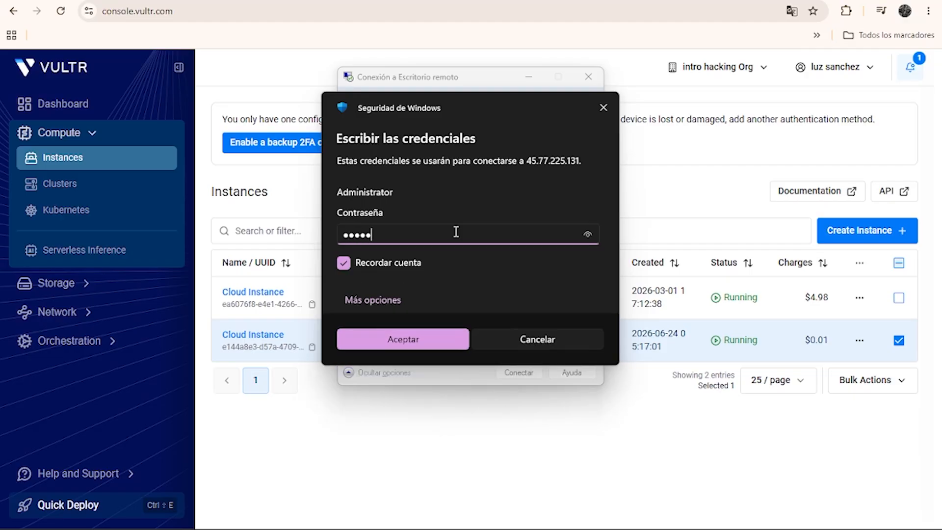
pyautogui.write('•••')
pyautogui.click(439, 342)
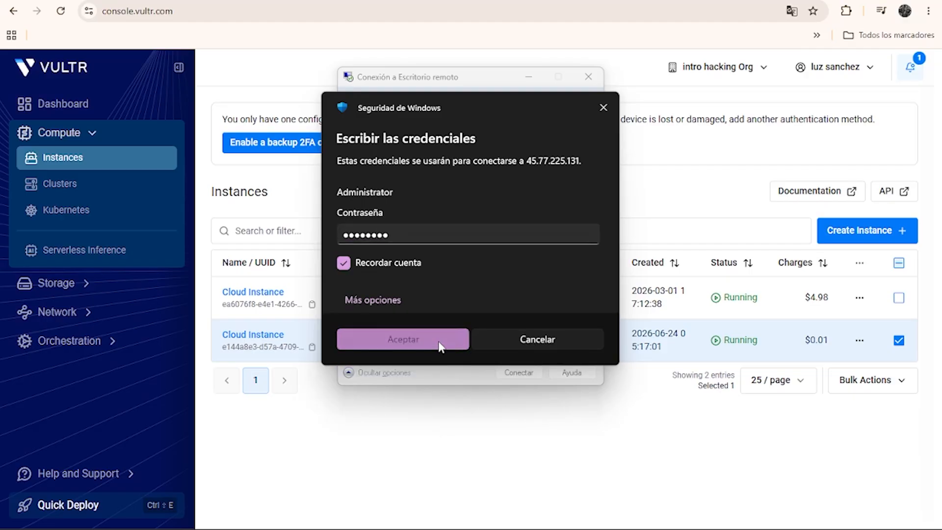
pyautogui.click(354, 317)
pyautogui.click(513, 340)
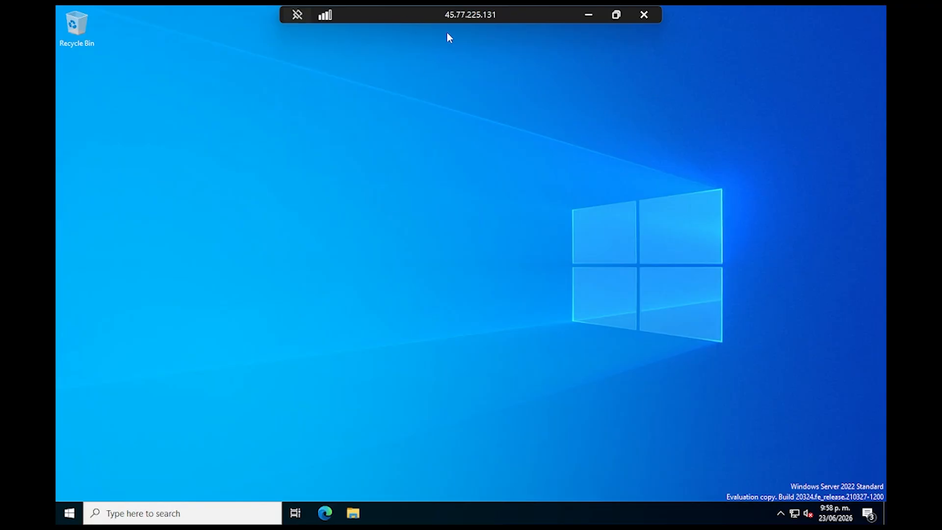
# Minimize the remote session and copy the ESCRITORIO 2026 folder from the local desktop.
pyautogui.rightClick(362, 239)
pyautogui.click(311, 236)
pyautogui.click(588, 15)
pyautogui.click(819, 17)
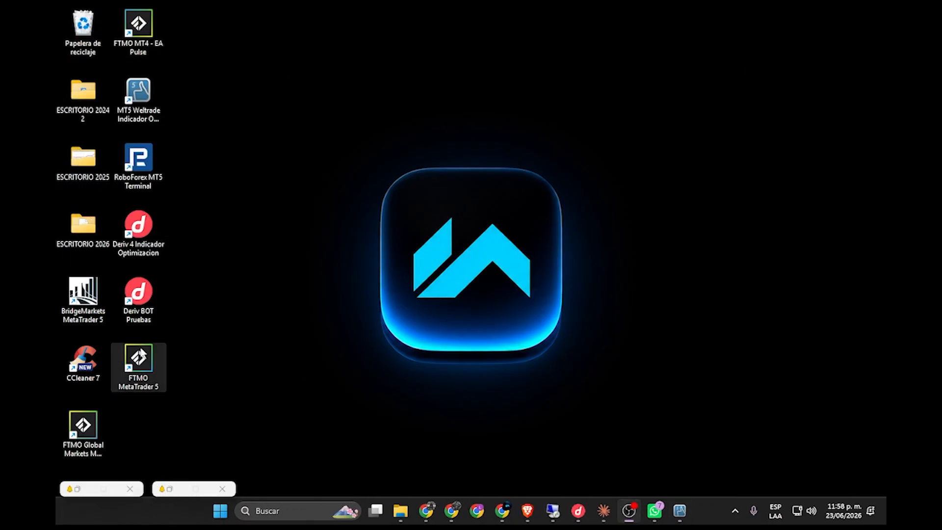
pyautogui.rightClick(141, 349)
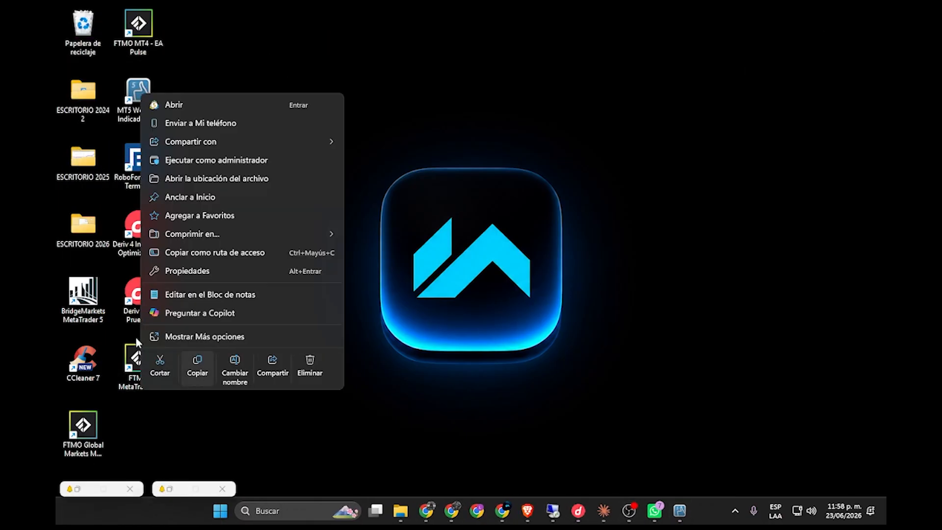
pyautogui.rightClick(86, 226)
pyautogui.click(510, 257)
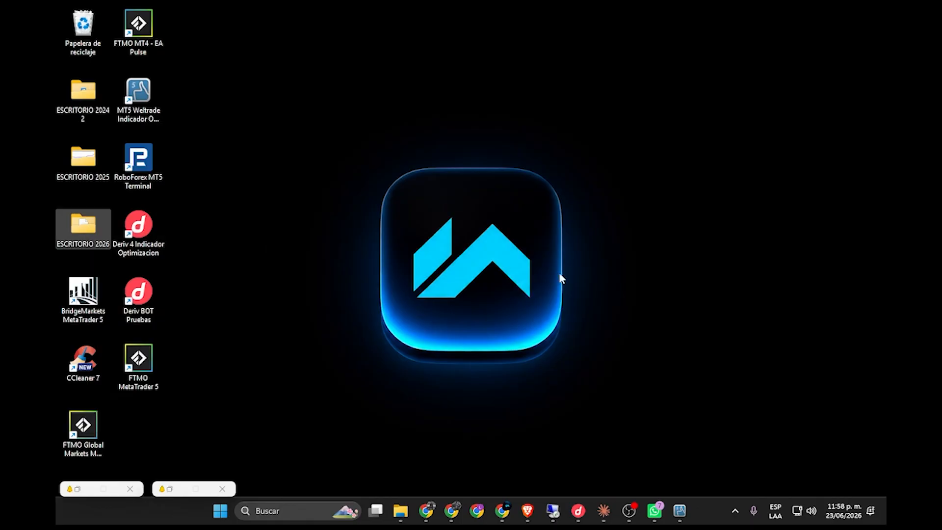
# Return to the remote session and paste the ESCRITORIO 2026 folder onto the server's desktop.
pyautogui.click(555, 510)
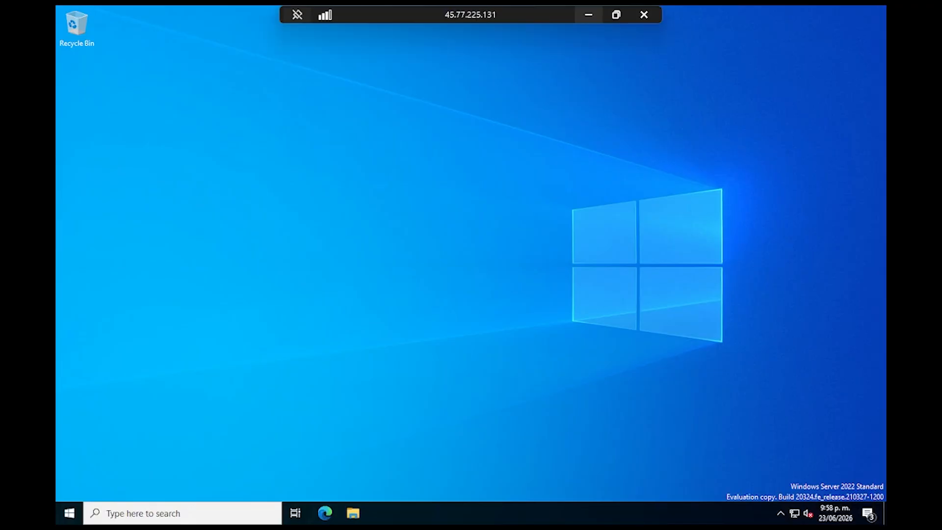
pyautogui.rightClick(356, 202)
pyautogui.click(396, 252)
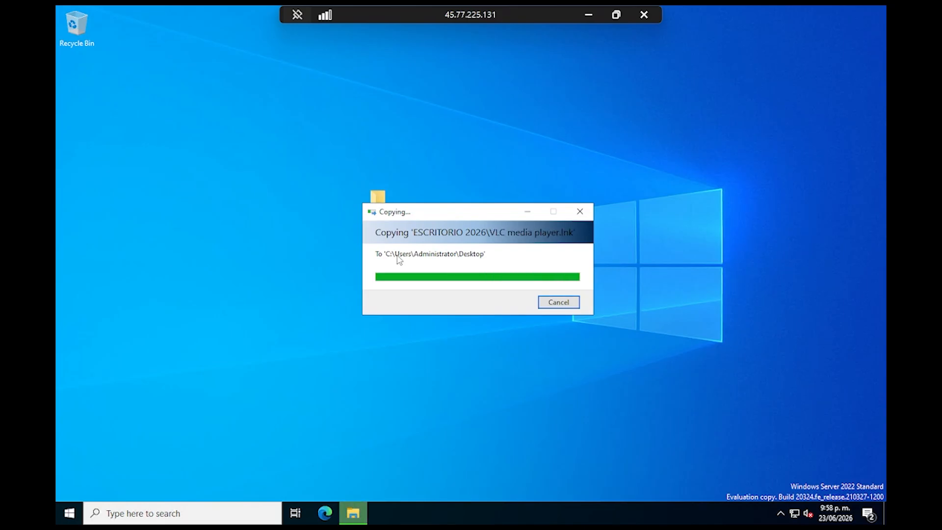
# Move the ESCRITORIO 2026 folder to the server's Recycle Bin and permanently delete it.
pyautogui.moveTo(365, 221); pyautogui.dragTo(79, 27)
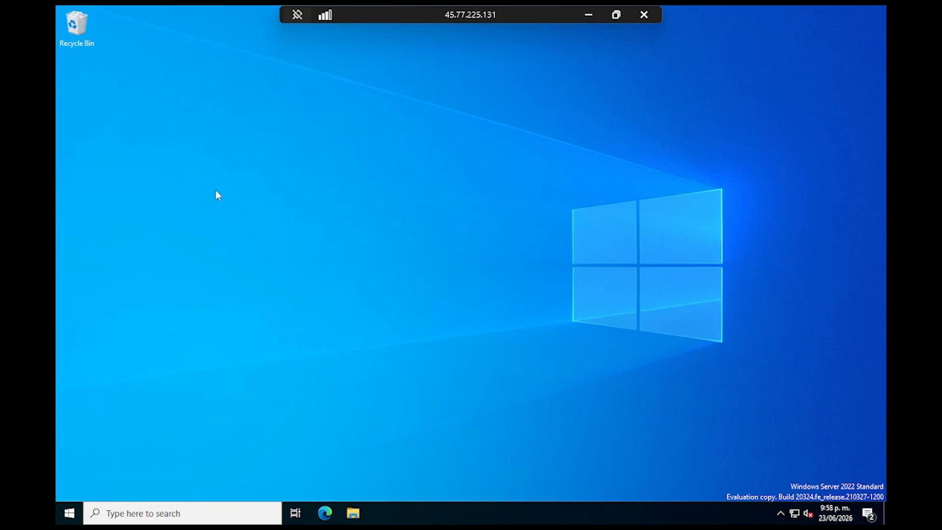
pyautogui.rightClick(73, 28)
pyautogui.click(120, 50)
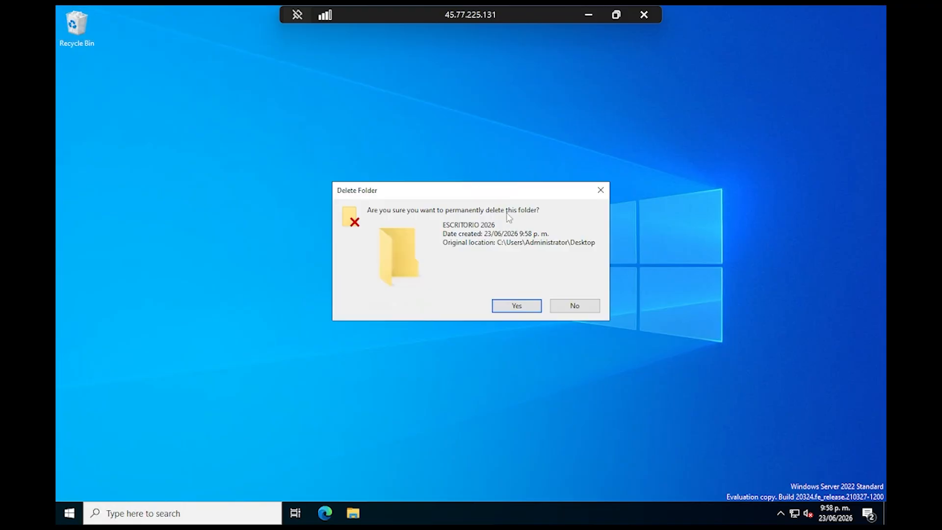
pyautogui.click(515, 305)
pyautogui.click(659, 187)
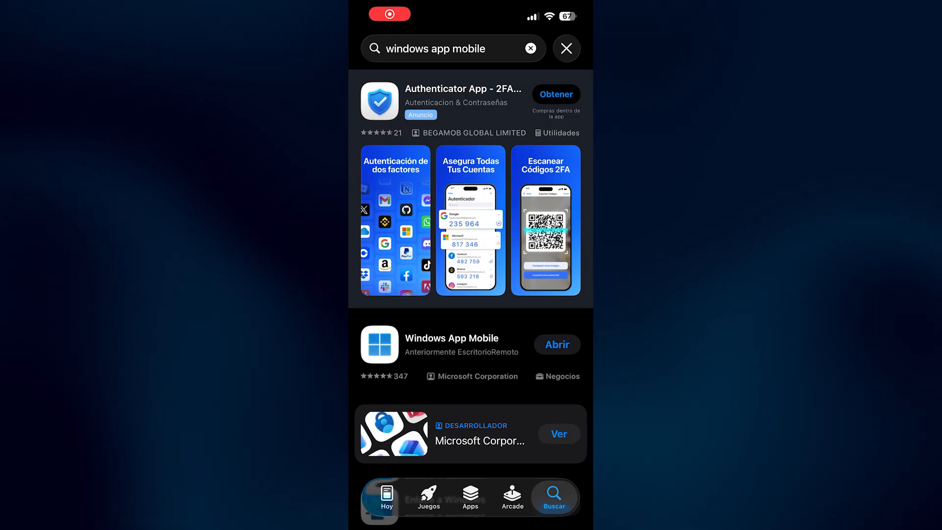
# On the phone, search the App Store for "windows app" and open Windows App Mobile.
pyautogui.click(486, 48)
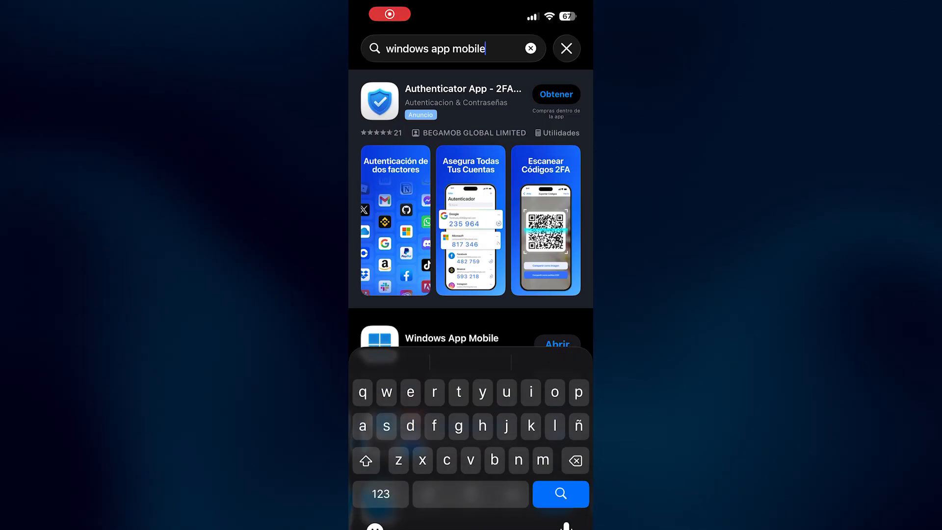
pyautogui.press('BackSpace')
pyautogui.press('BackSpace')
pyautogui.press('BackSpace')
pyautogui.press('BackSpace')
pyautogui.press('BackSpace')
pyautogui.press('BackSpace')
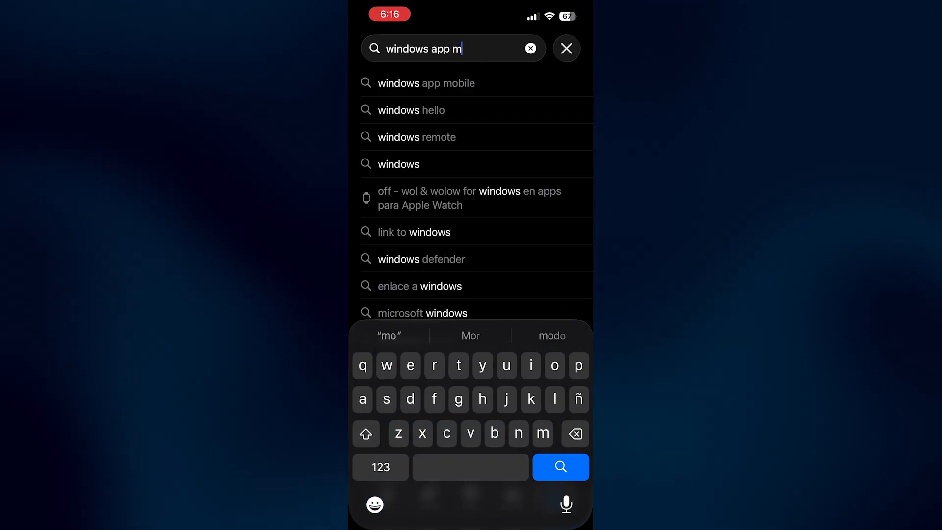
pyautogui.press('Return')
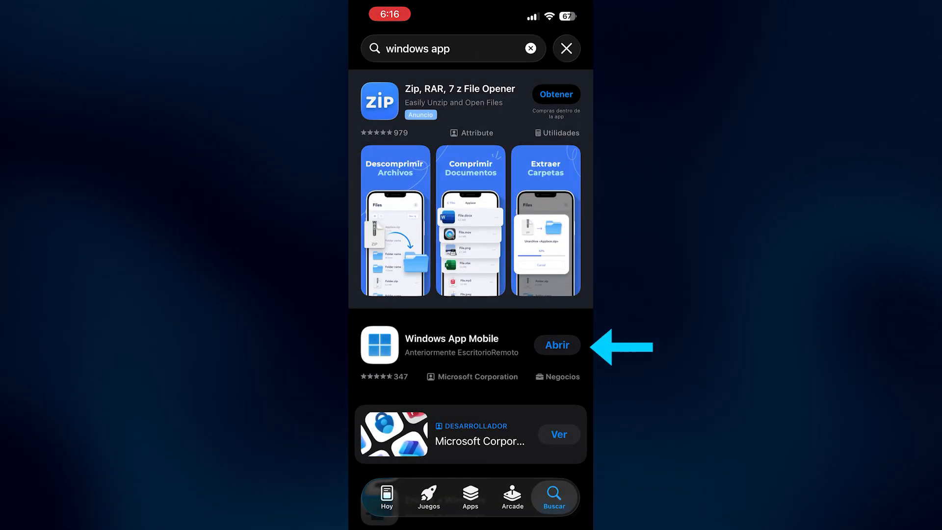
pyautogui.click(557, 345)
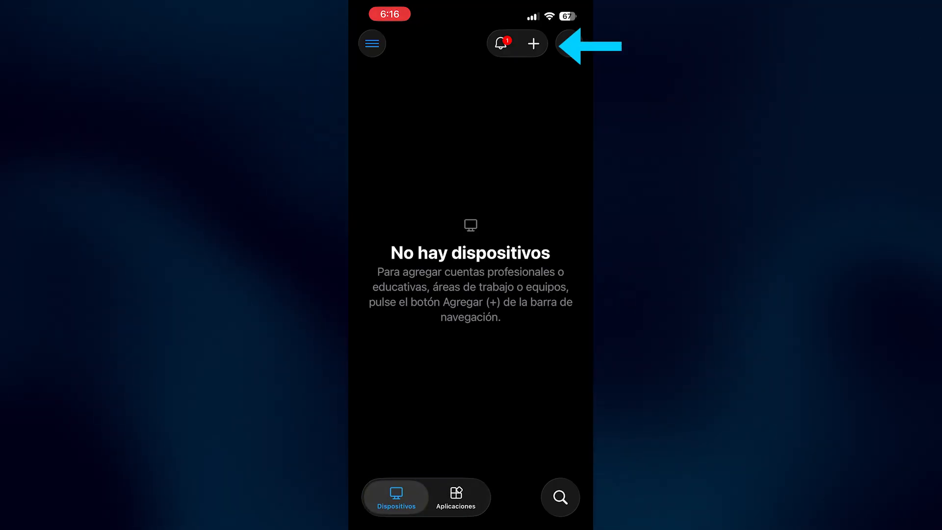
# Start adding a PC and enter the server's IP address, beginning with 45.77.225, as its PC name.
pyautogui.click(533, 43)
pyautogui.click(471, 262)
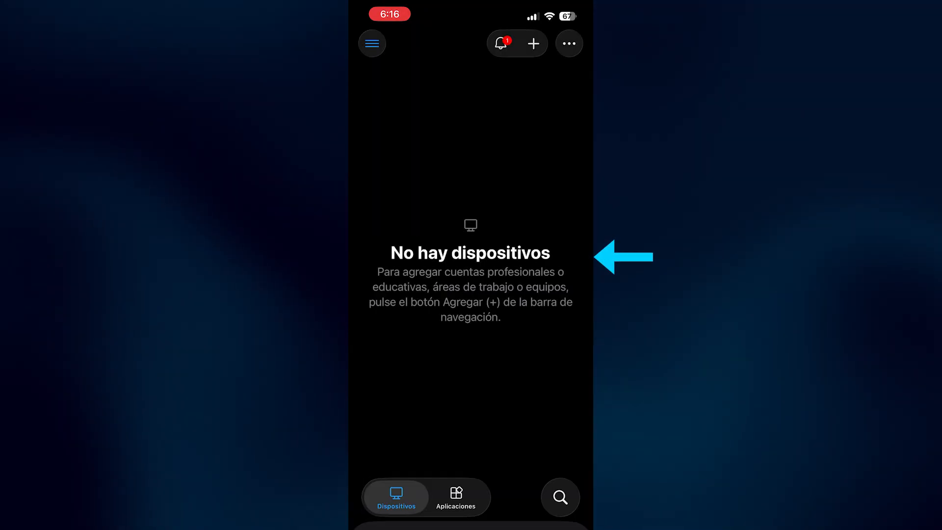
pyautogui.click(471, 102)
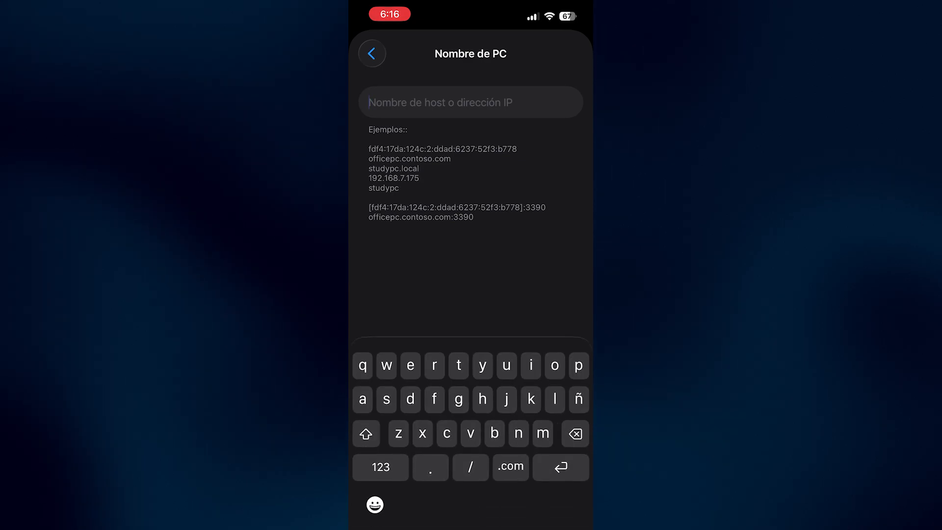
pyautogui.write('45.')
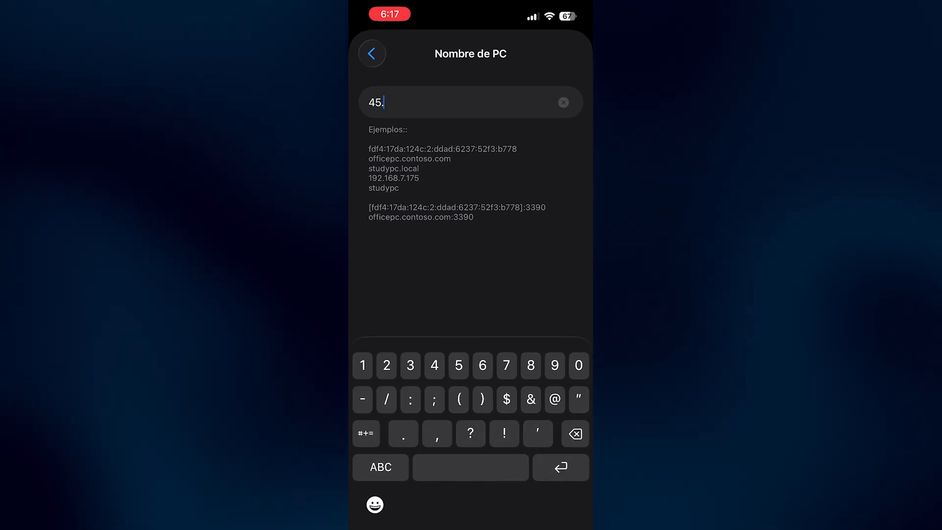
pyautogui.write('77.225.1')
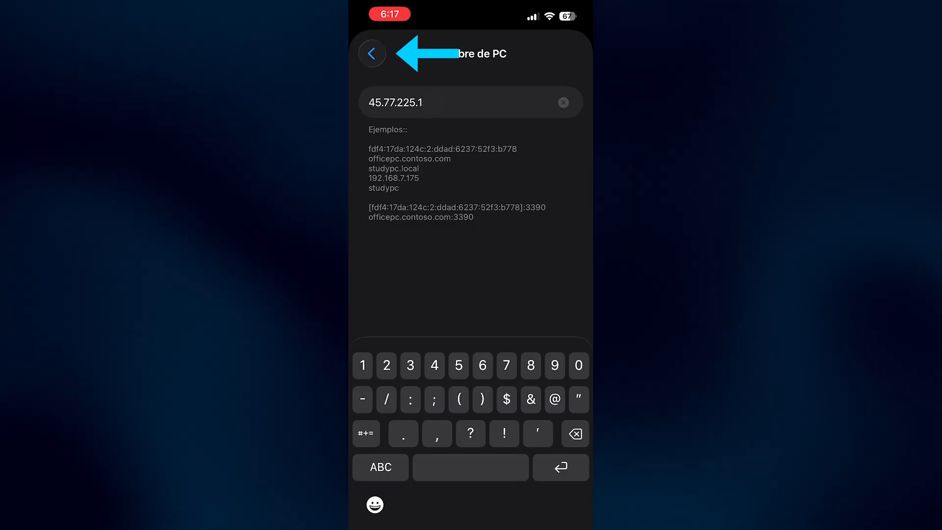
pyautogui.click(372, 53)
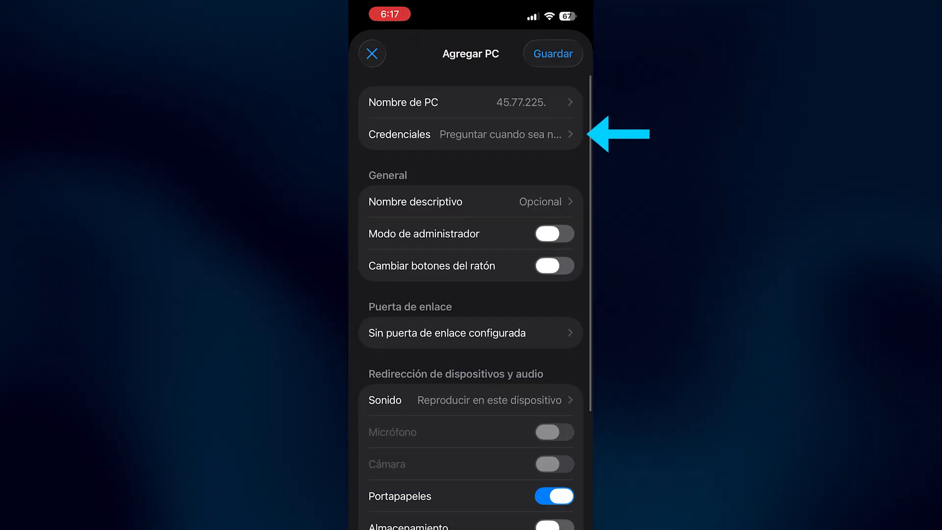
# Add credentials for the user Administrator with the account password to the new PC connection and save the PC.
pyautogui.click(399, 134)
pyautogui.click(422, 298)
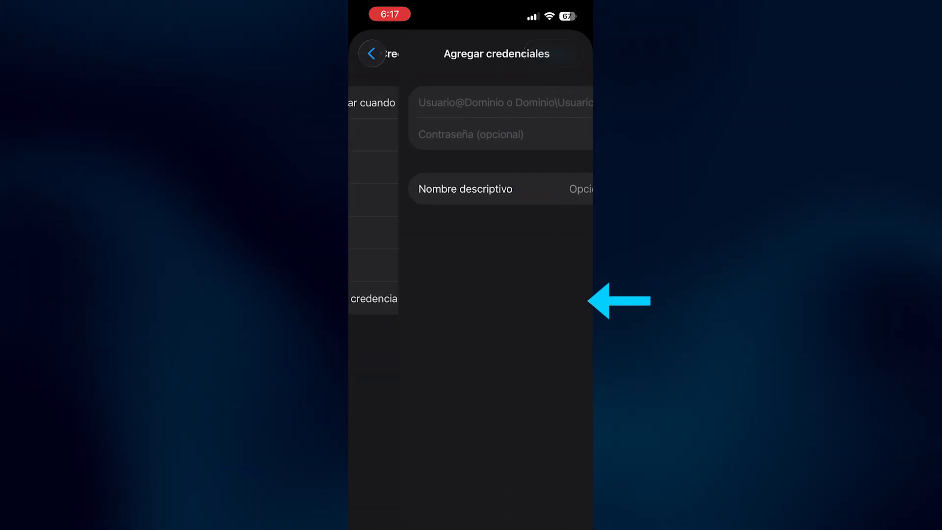
pyautogui.write('Administrator')
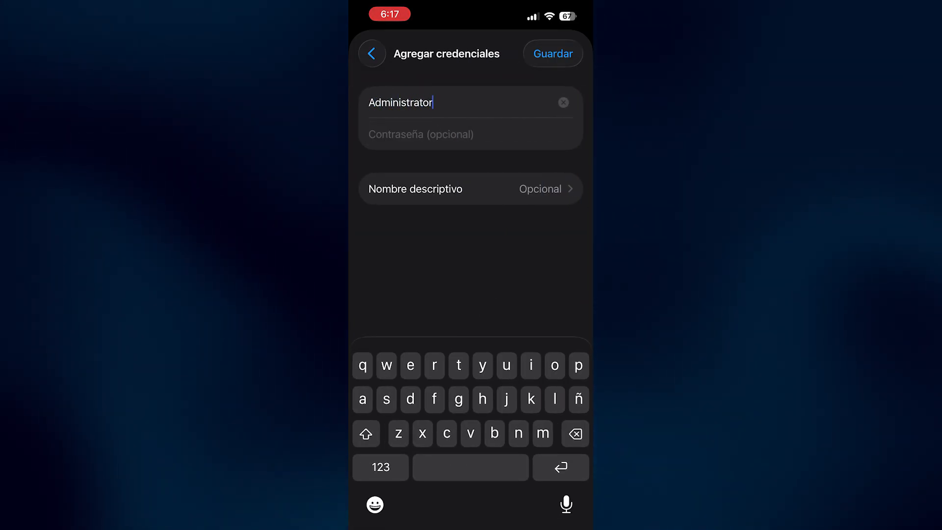
pyautogui.click(421, 134)
pyautogui.write('•')
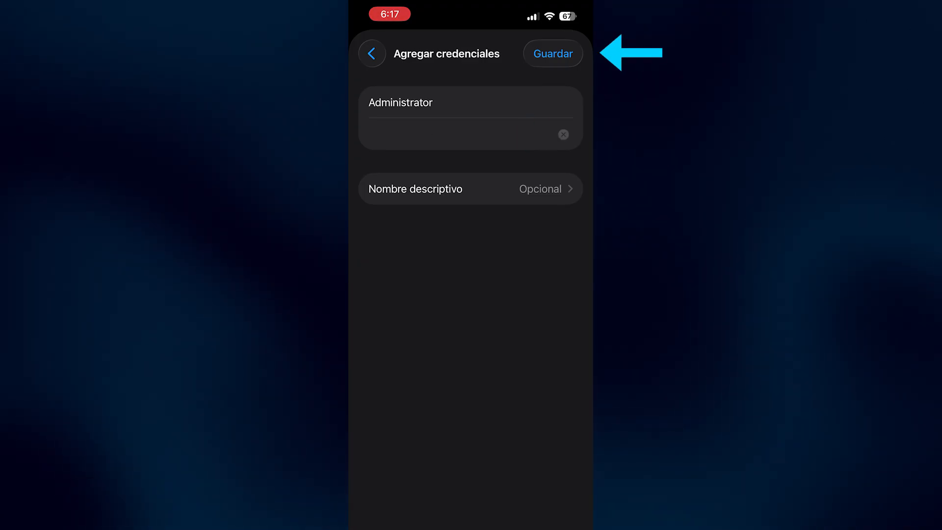
pyautogui.click(552, 53)
pyautogui.click(372, 53)
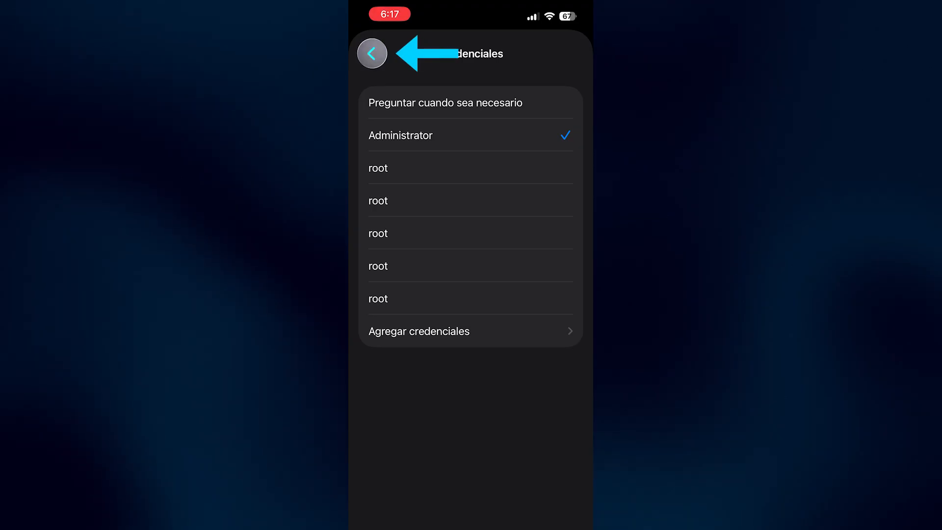
pyautogui.click(553, 53)
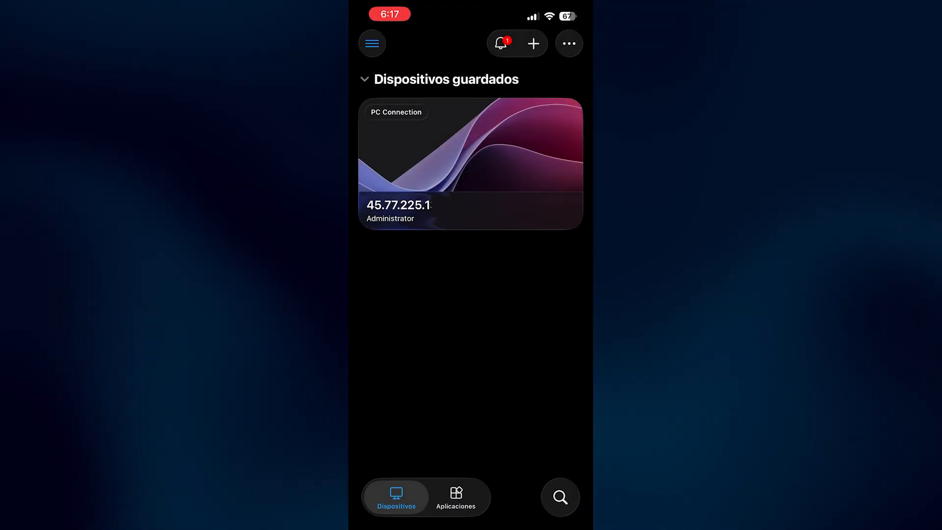
# Connect to the saved PC and switch the remote session from mouse pointer to direct touch control.
pyautogui.click(470, 162)
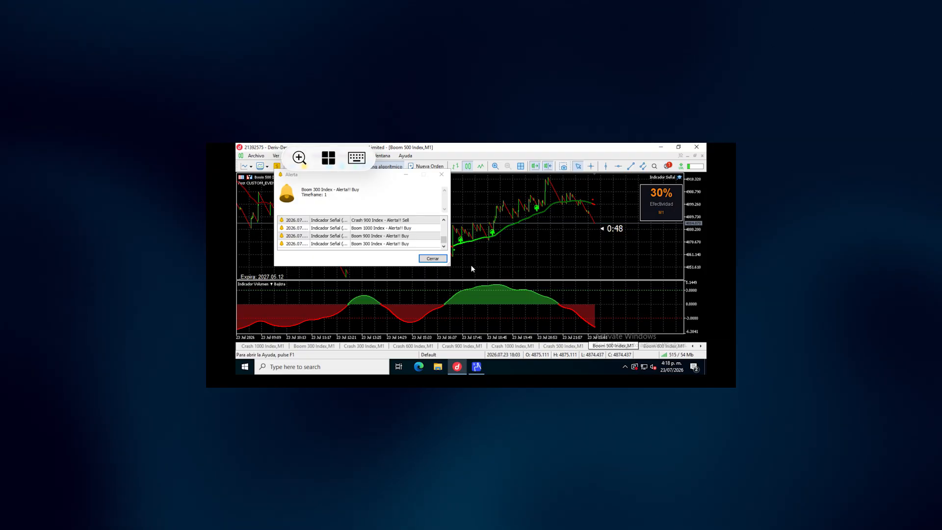
pyautogui.click(328, 158)
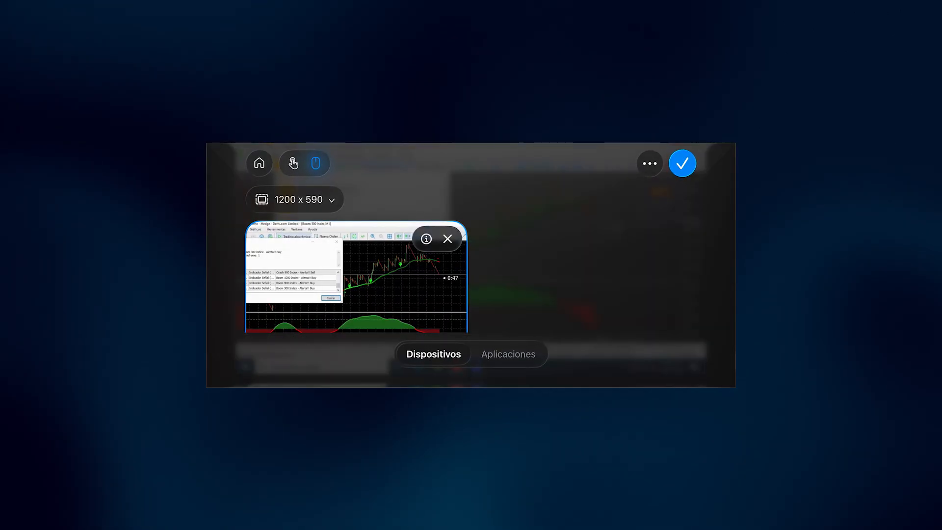
pyautogui.click(293, 164)
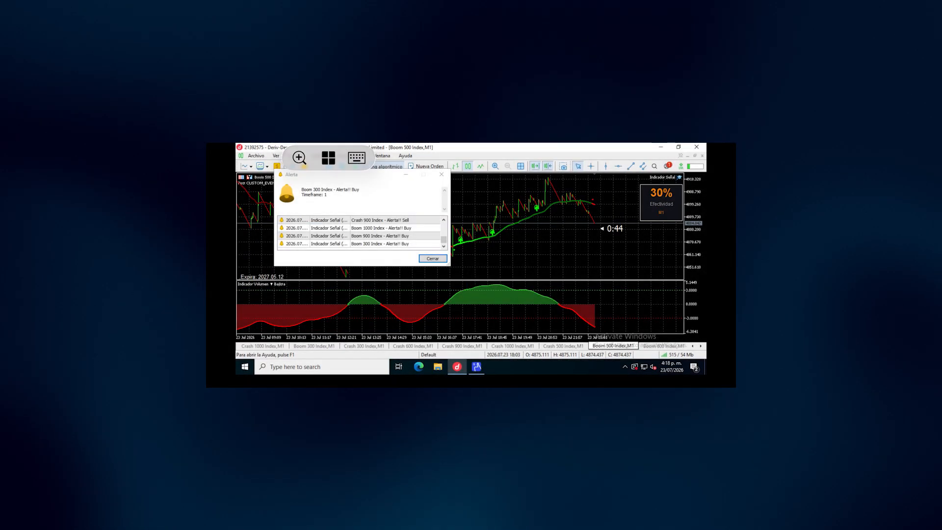
# Bring the alert window into focus and view the Crash 300 Index and Boom 300 Index charts in the trading platform.
pyautogui.click(349, 175)
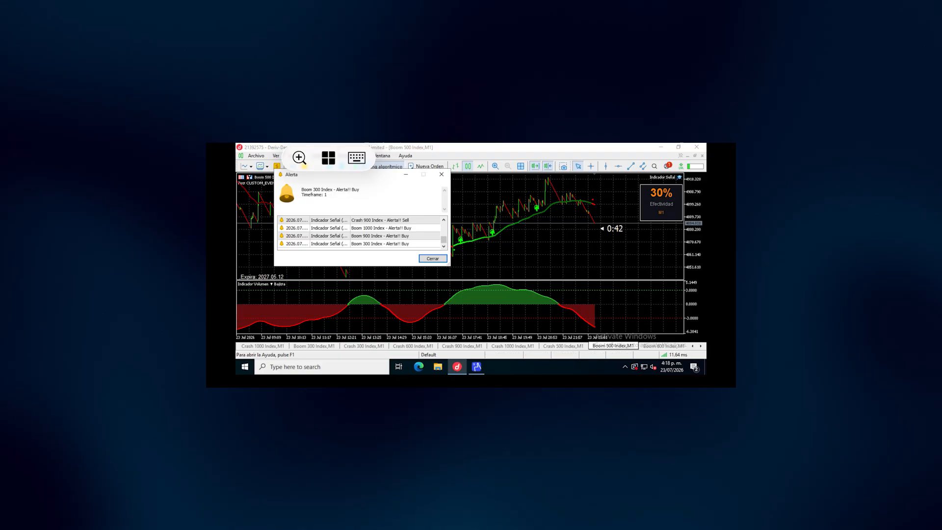
pyautogui.click(364, 346)
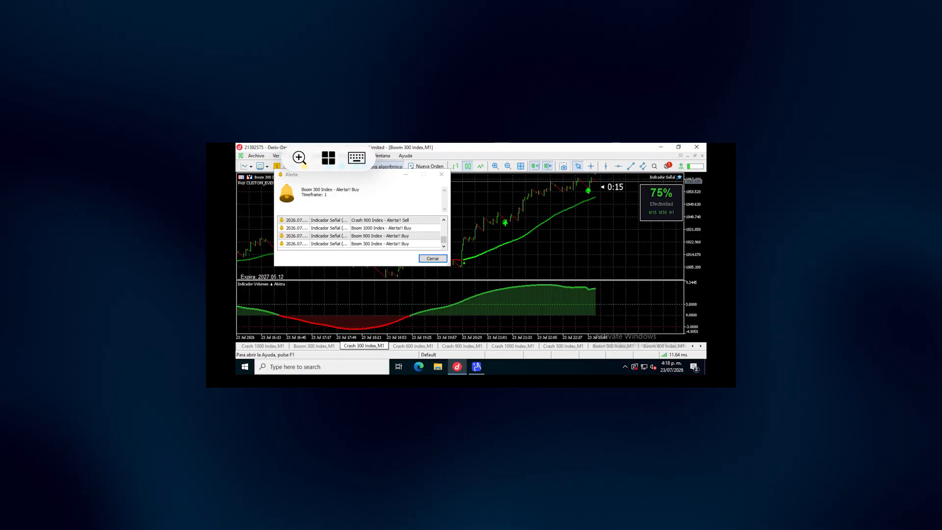
pyautogui.click(324, 345)
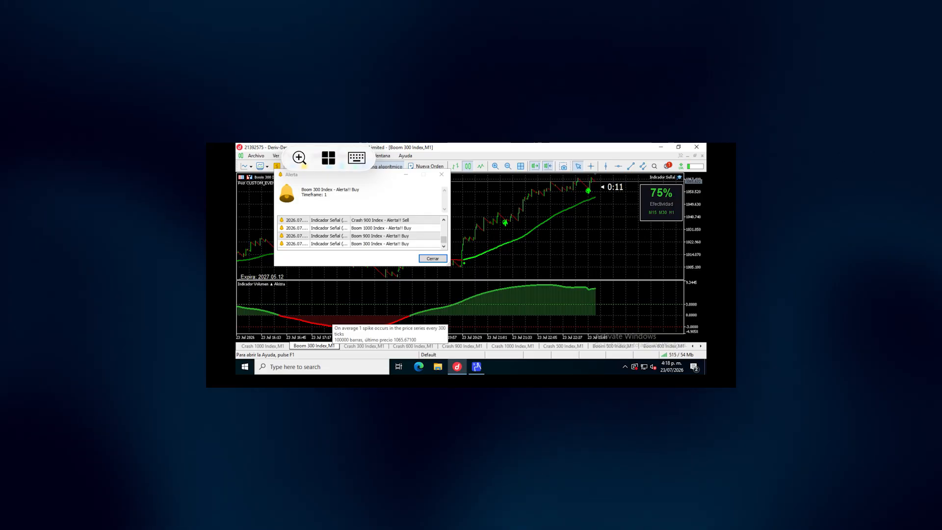
# Open the remote session's control overview again.
pyautogui.click(328, 158)
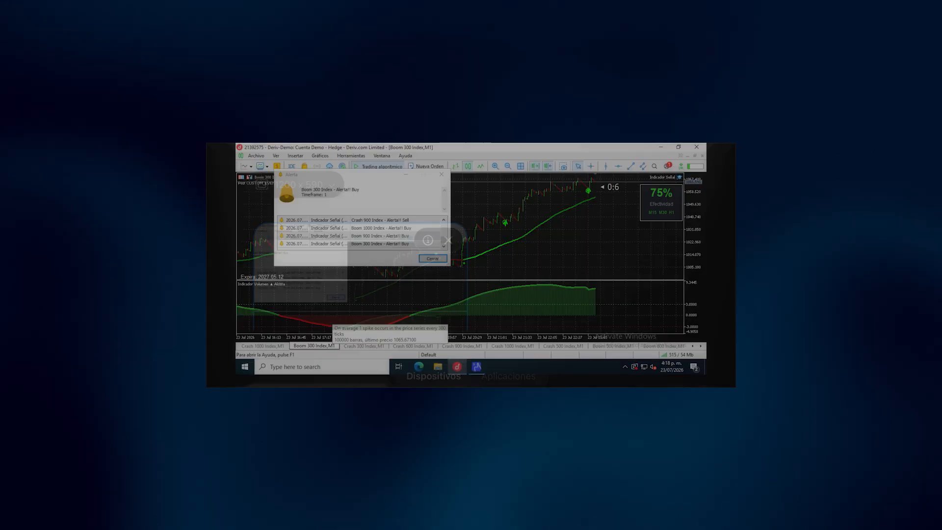